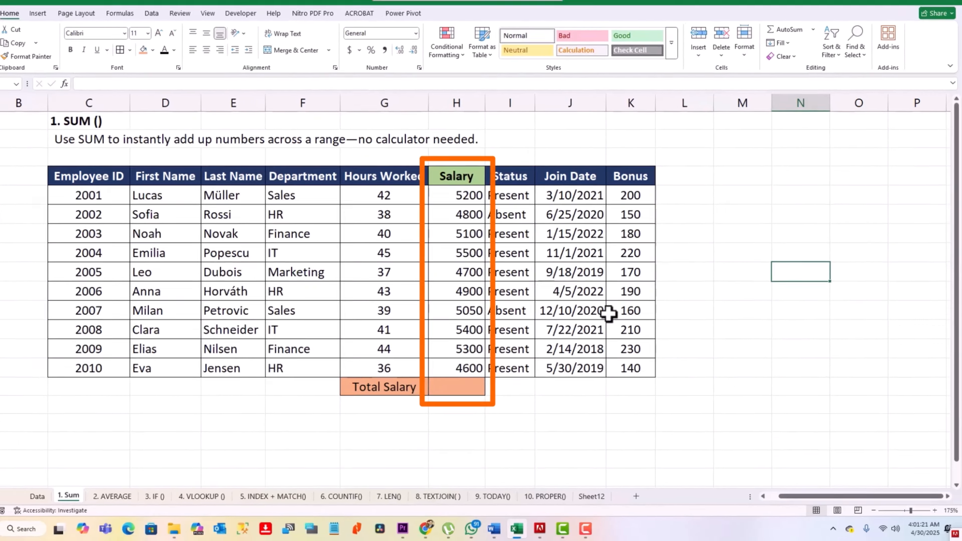
Step: Enter a SUM formula over the salaries H5:H14 in the Total Salary cell below the Salary column
click(466, 394)
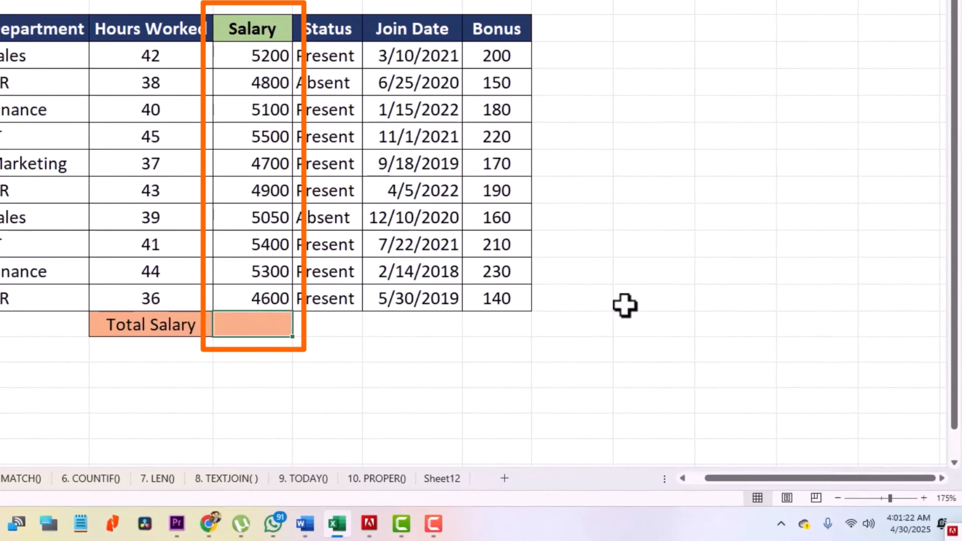
text(=su)
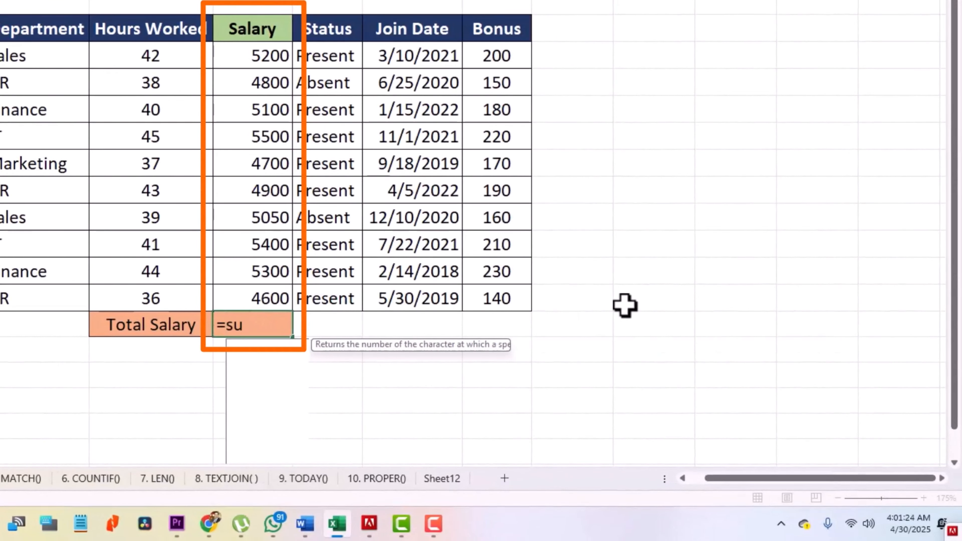
text(m()
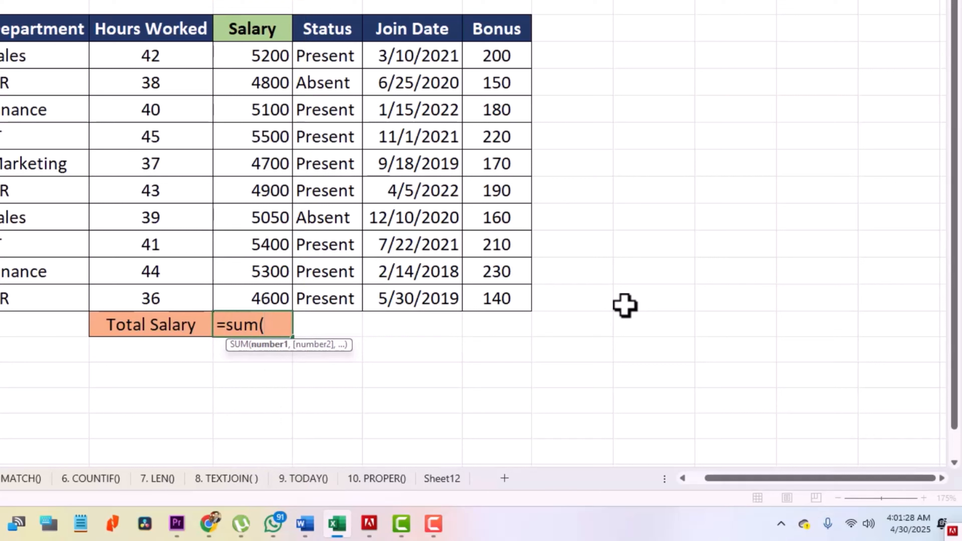
click(275, 48)
drag(274, 67, 270, 299)
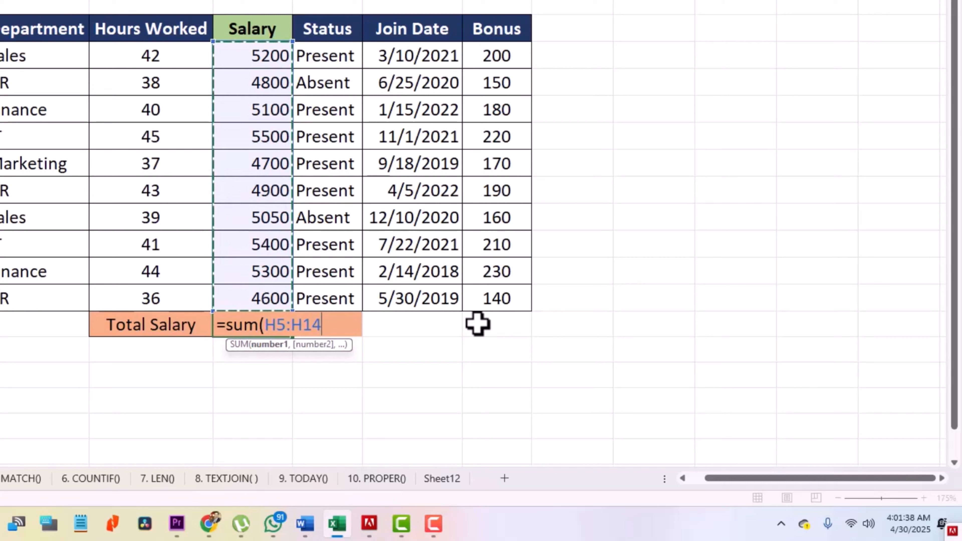
text())
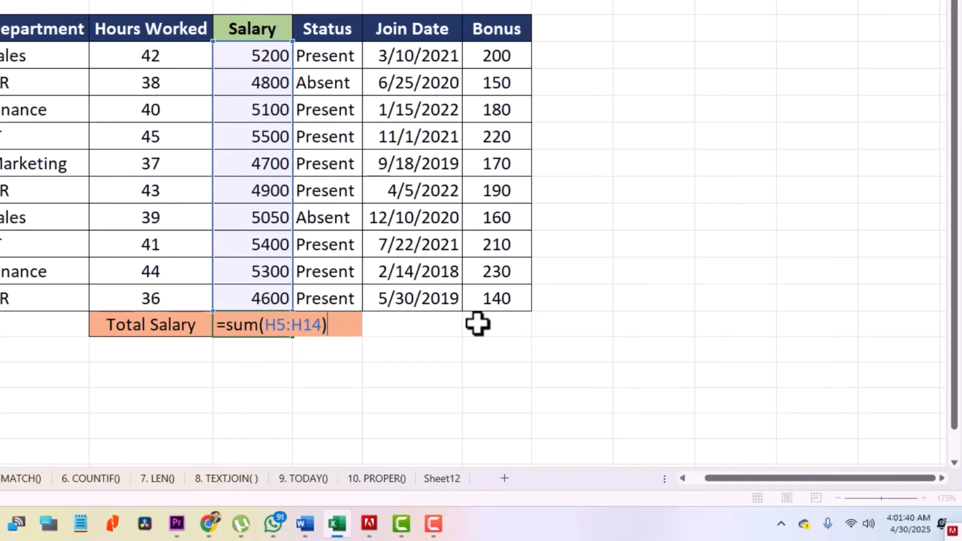
key(Tab)
click(642, 243)
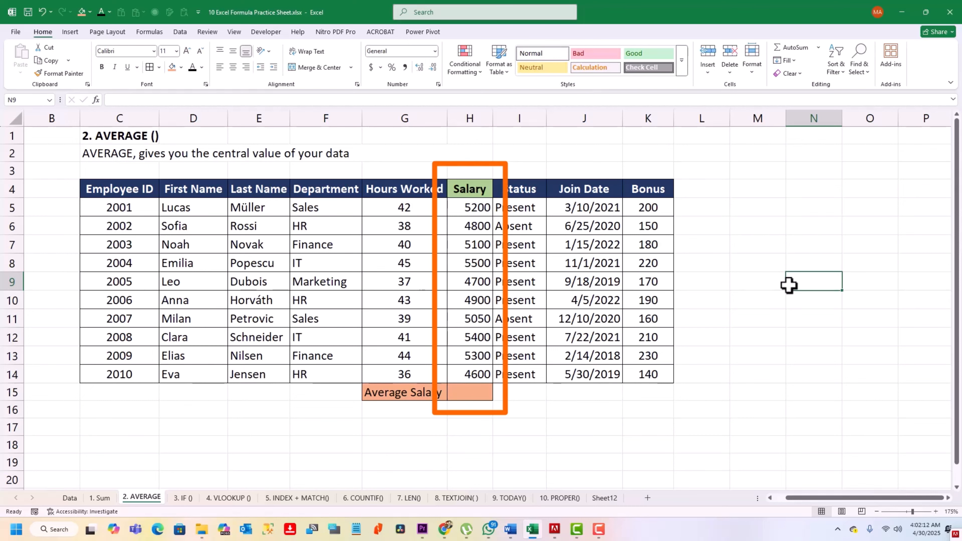
Step: On the 2. AVERAGE sheet, enter an AVERAGE formula over H5:H14 in the Average Salary cell H15
click(470, 392)
text(=)
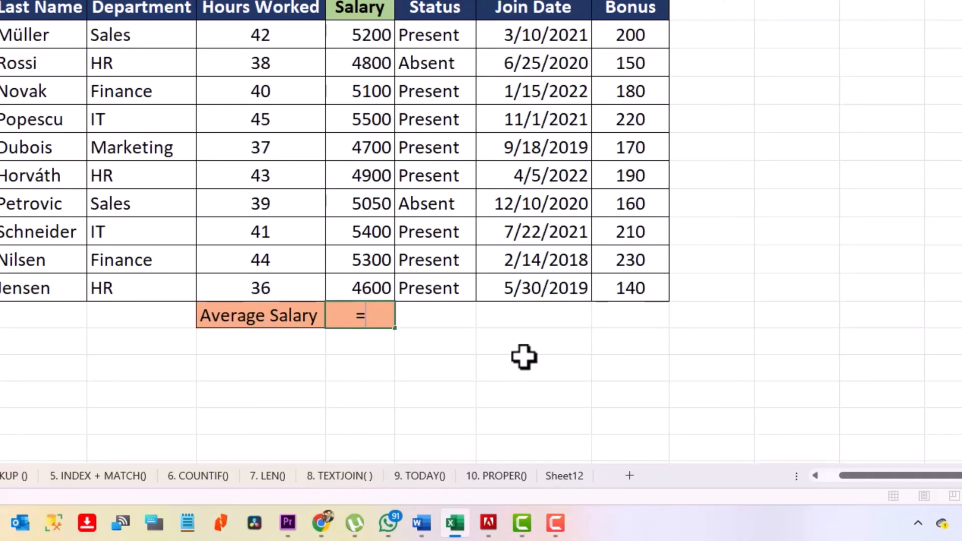
text(ave)
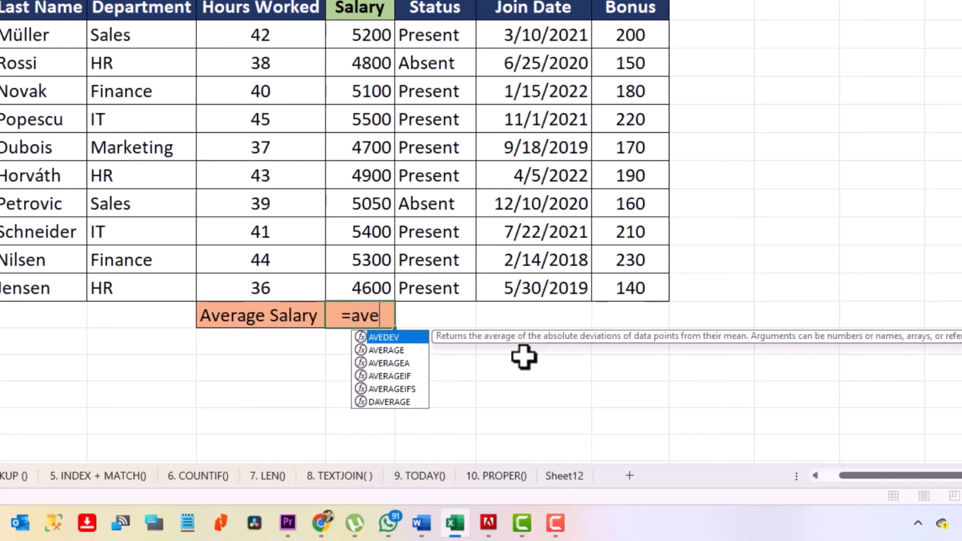
double_click(400, 340)
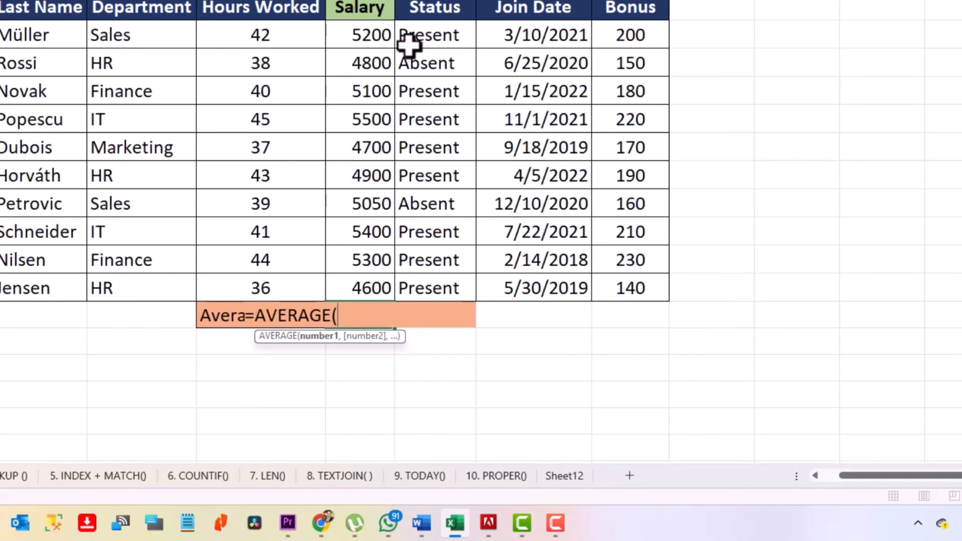
drag(386, 36, 371, 289)
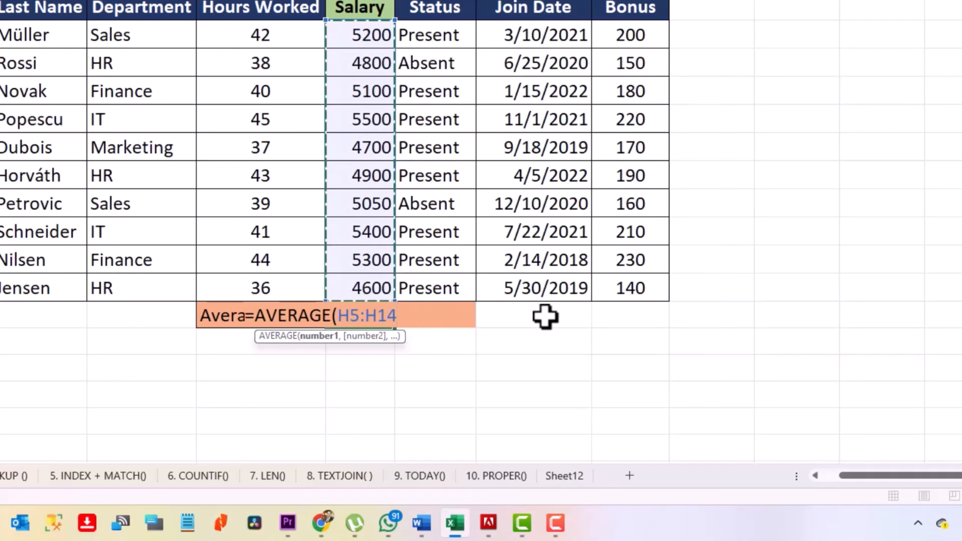
text())
key(Tab)
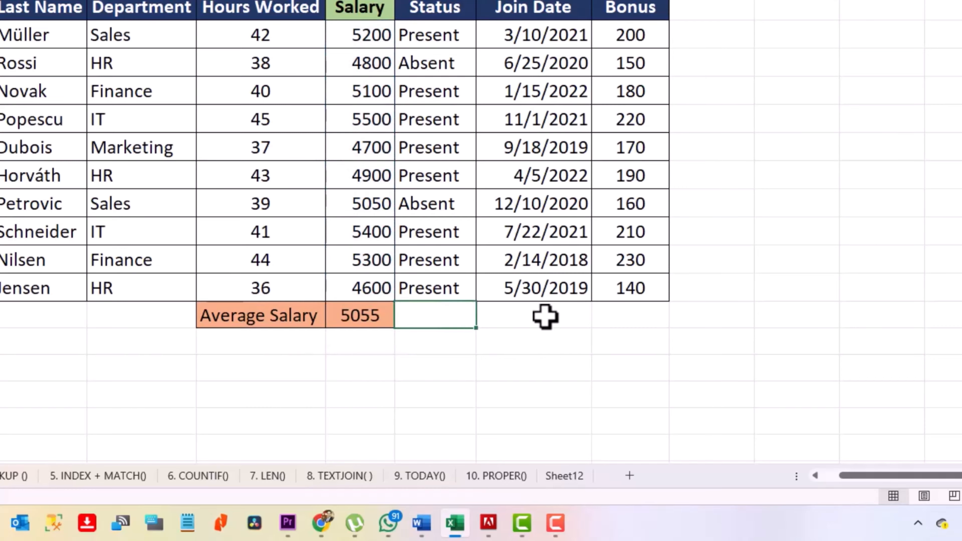
click(881, 219)
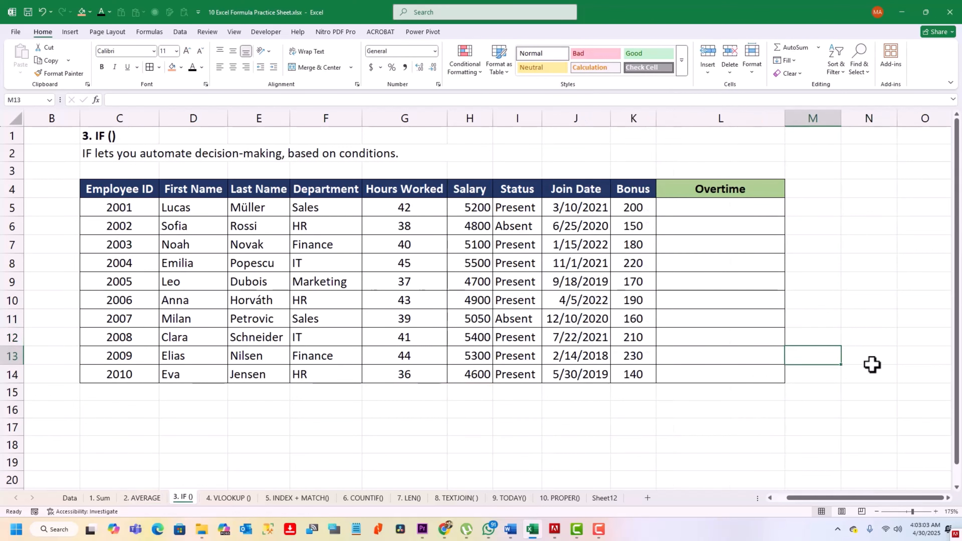
Step: On the 3. IF () sheet, begin an IF formula in L5 that tests whether hours worked in G5 are greater than 40
click(872, 366)
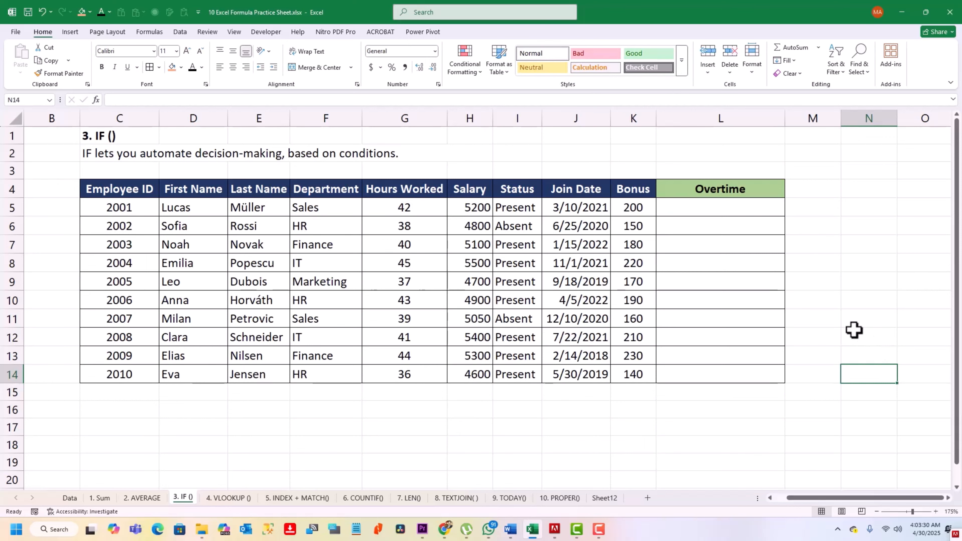
click(736, 206)
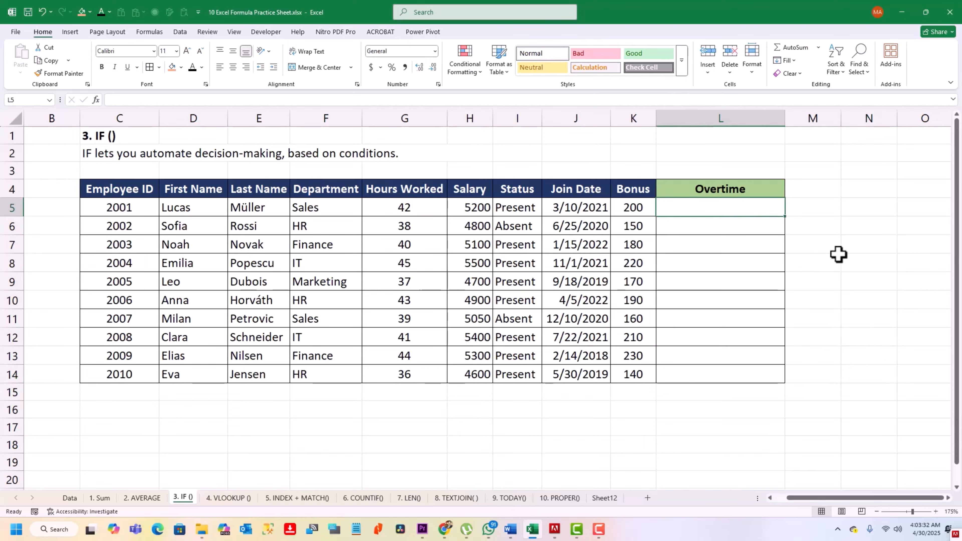
text(=)
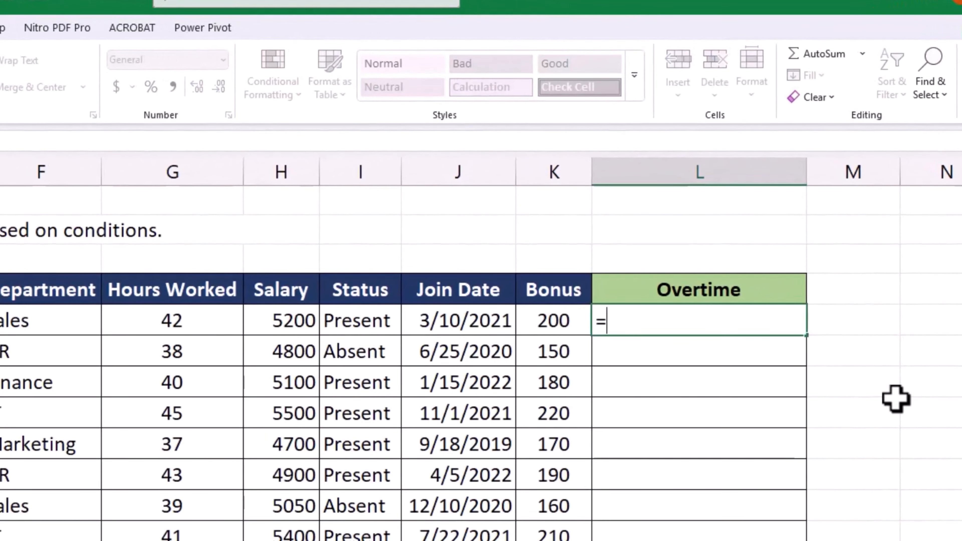
text(if)
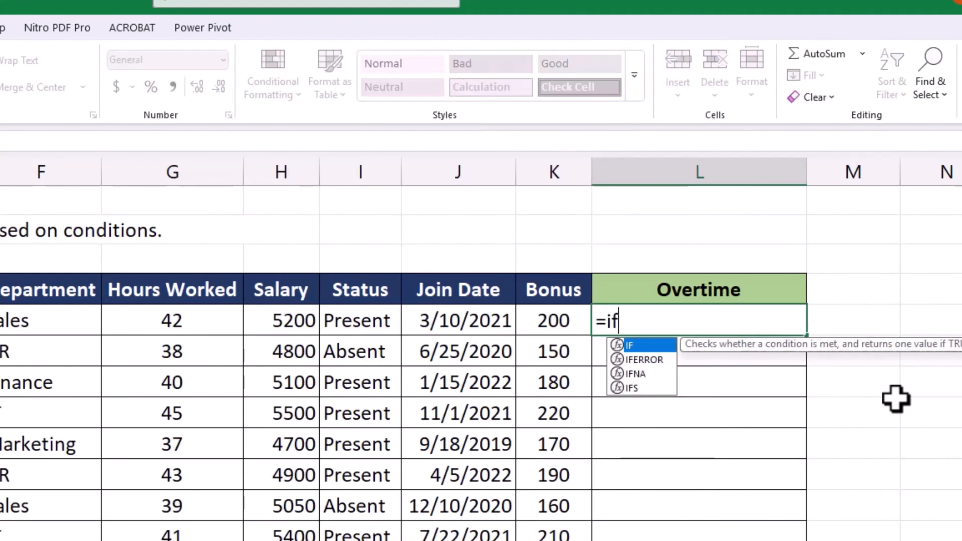
double_click(641, 345)
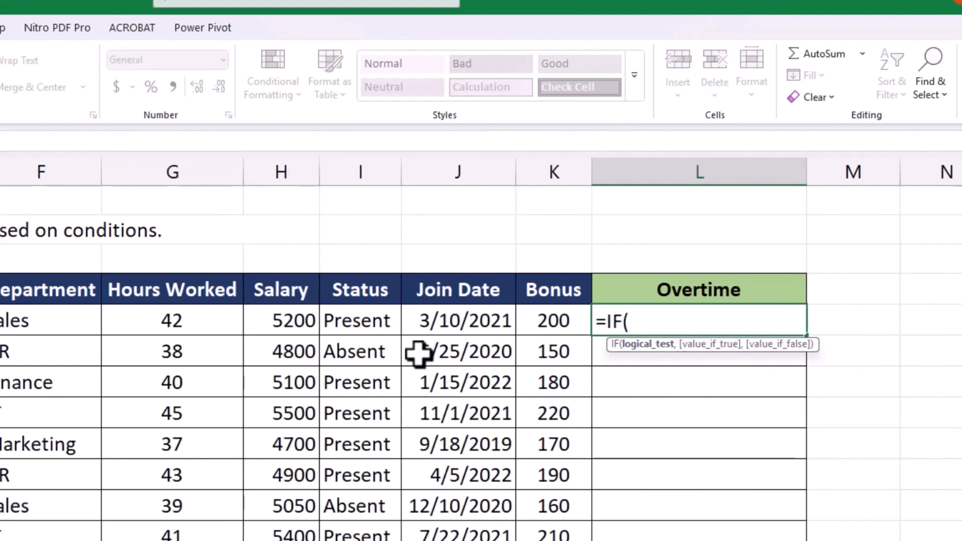
click(116, 320)
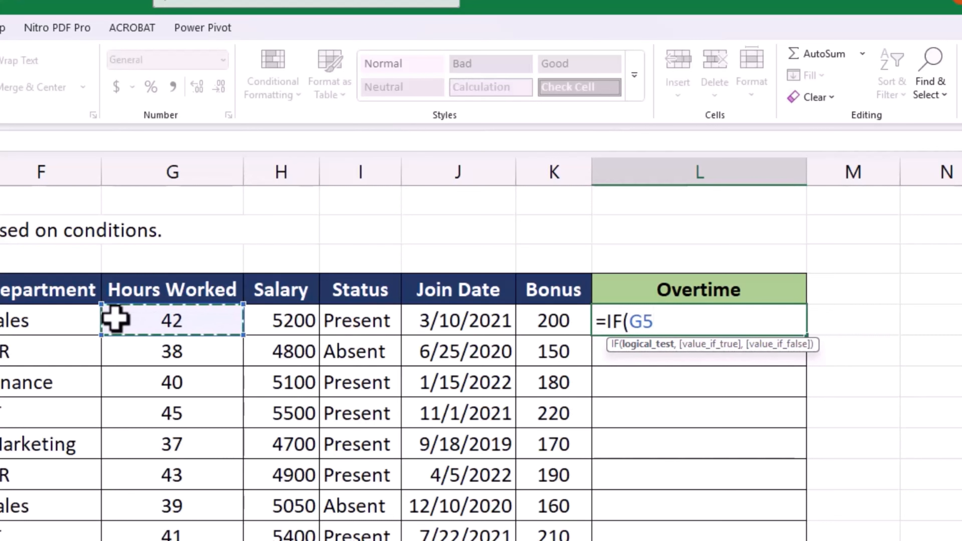
text(>)
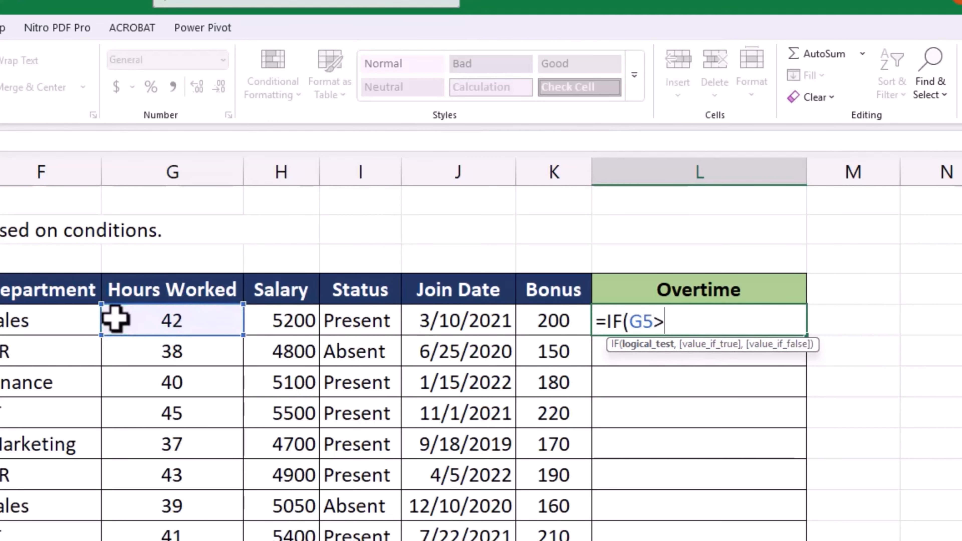
text(40,")
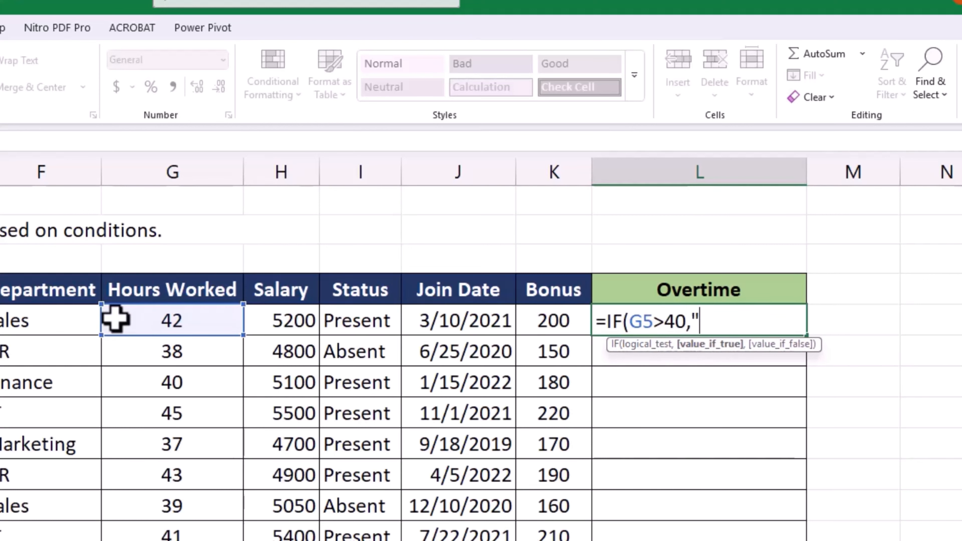
Step: Complete the IF formula in L5 to return "Overtime" when true and "Normal Working Hours" when false
text(Overtime)
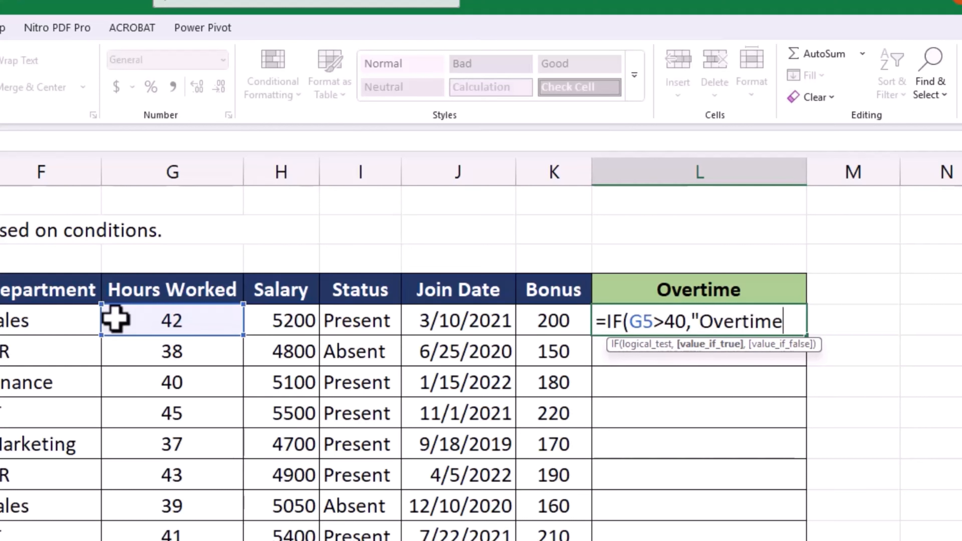
text(", )
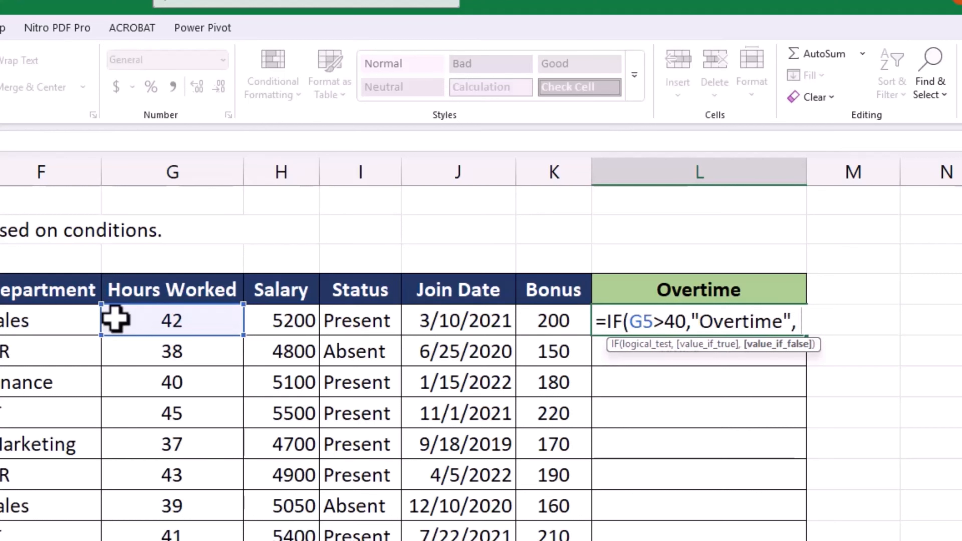
text(")
text(Normal)
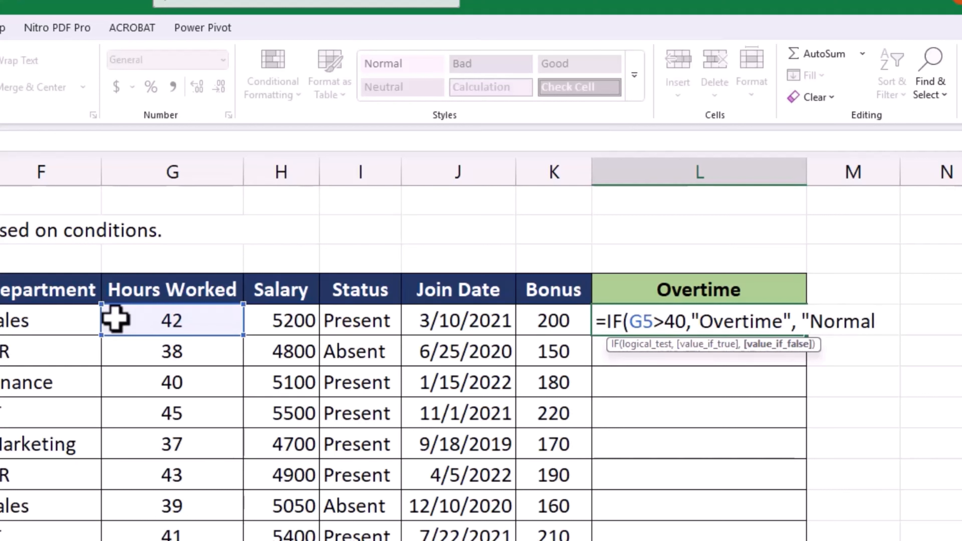
text( Working)
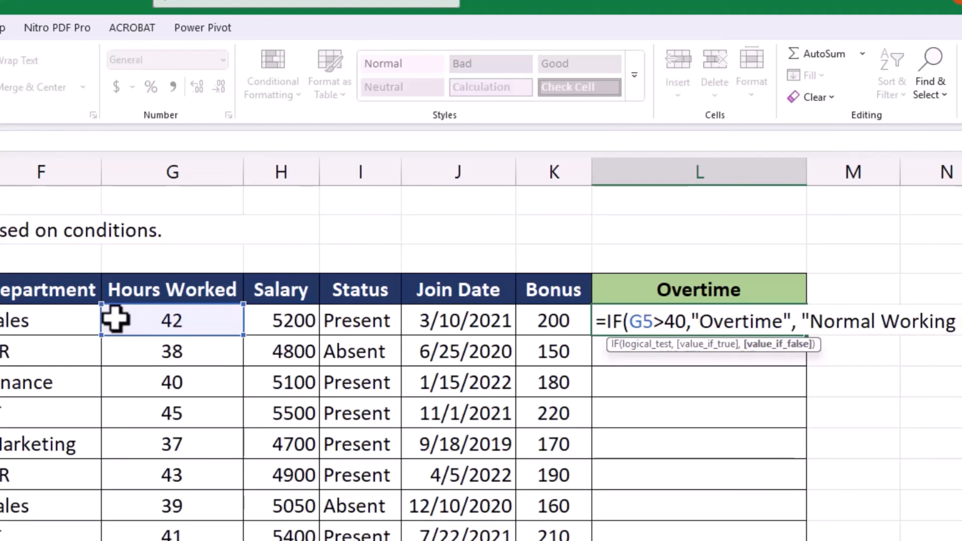
text())
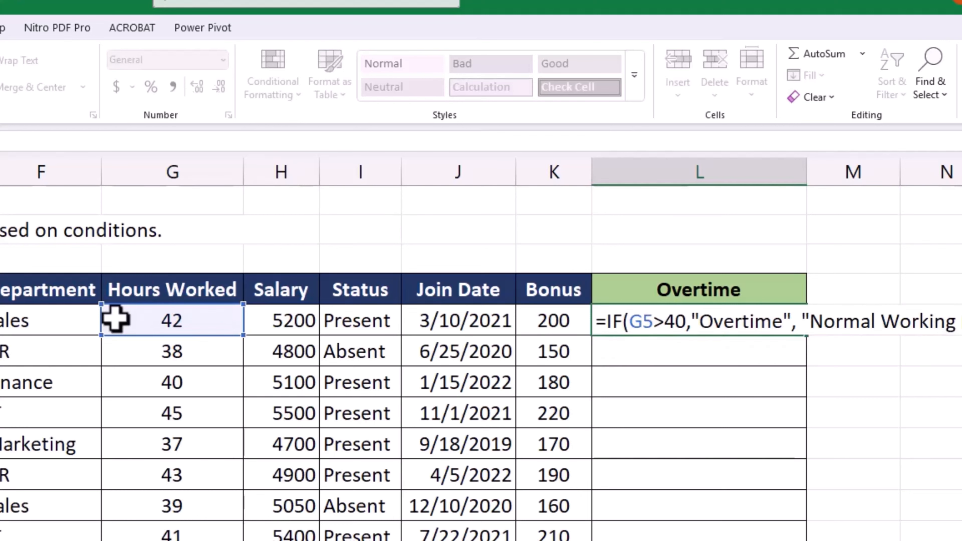
key(Tab)
Step: Copy the IF formula from L5 down the Overtime column to L14
click(704, 333)
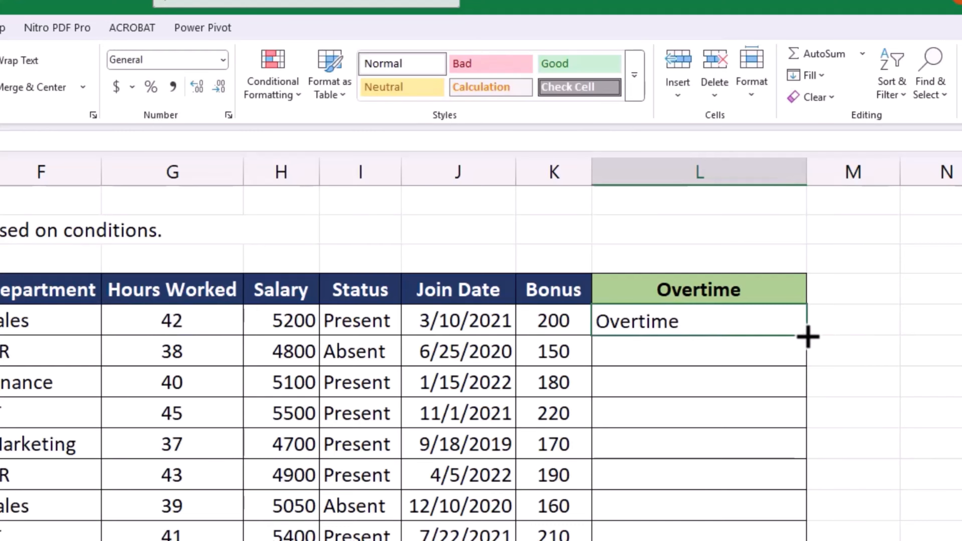
drag(808, 337, 809, 540)
click(949, 417)
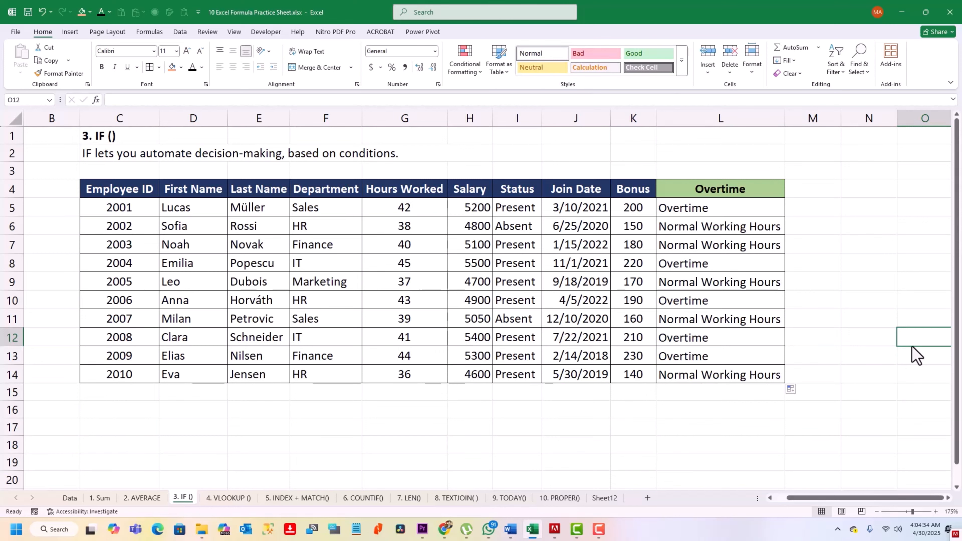
Step: Switch to the 4. VLOOKUP () sheet and compare the Employee ID columns of the main and Finance Data tables
key(ctrl+Page_Down)
click(804, 415)
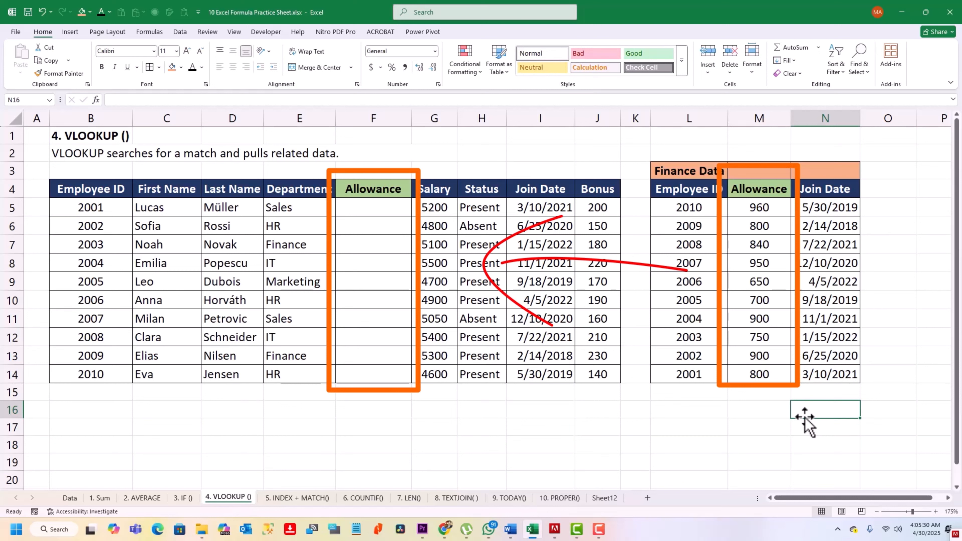
click(86, 226)
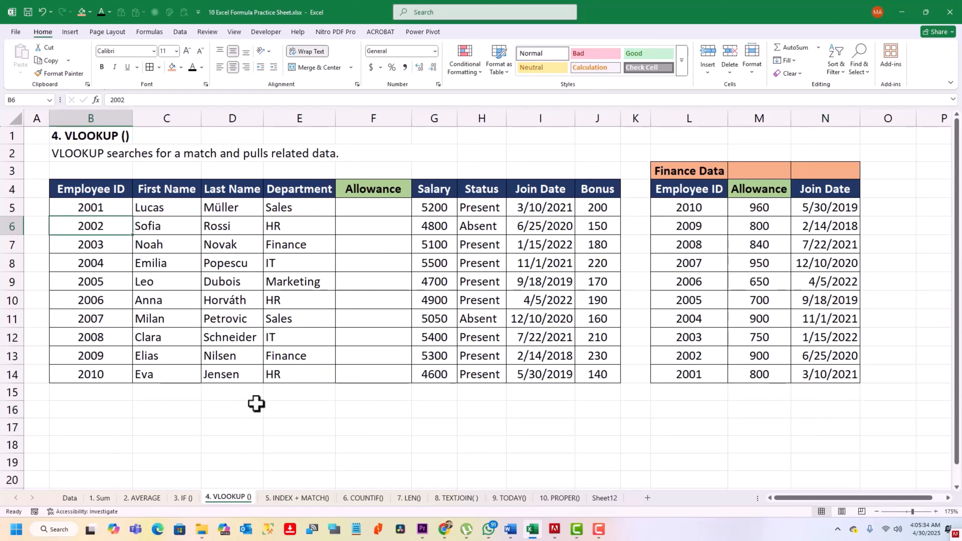
click(698, 428)
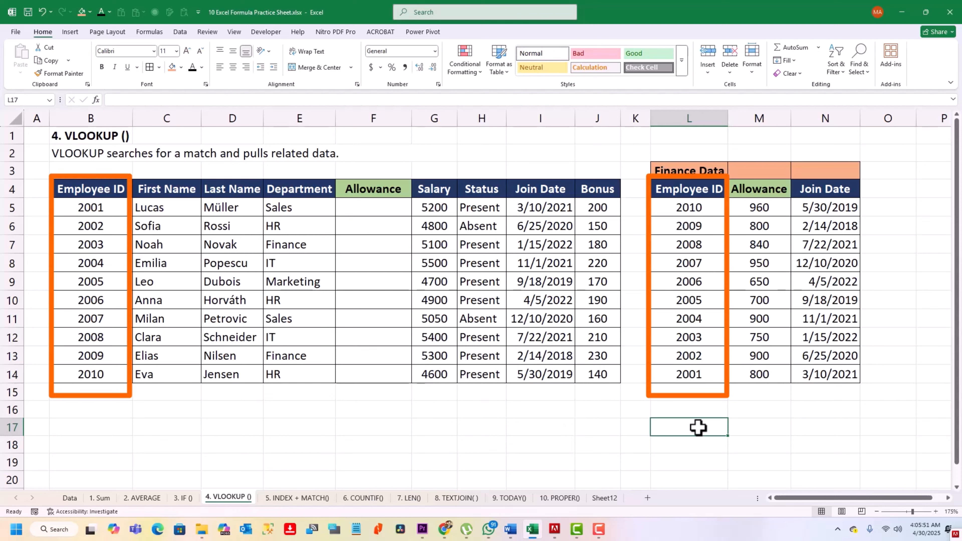
Step: Begin a VLOOKUP formula in F5 using the main table's Employee IDs B5:B14 as the lookup values
click(358, 215)
text(=)
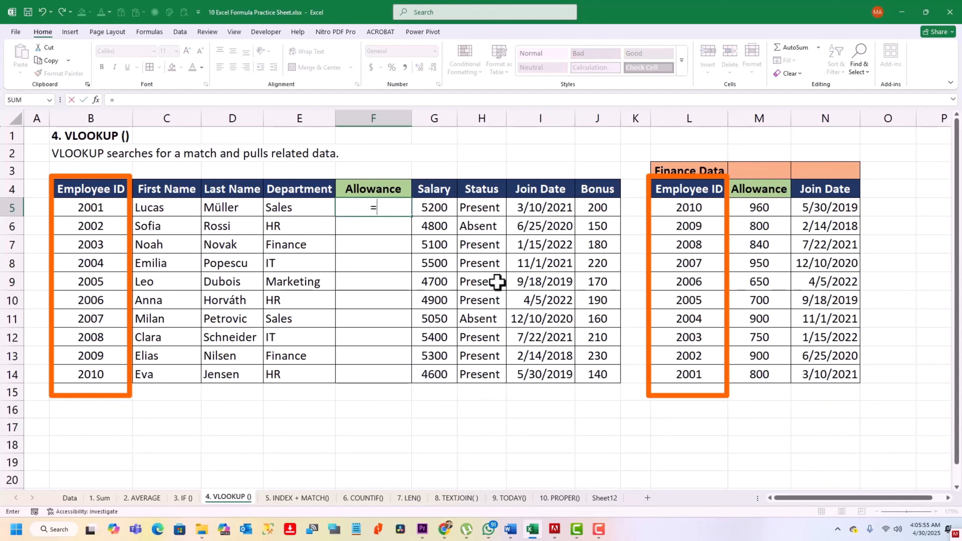
text(v)
click(396, 282)
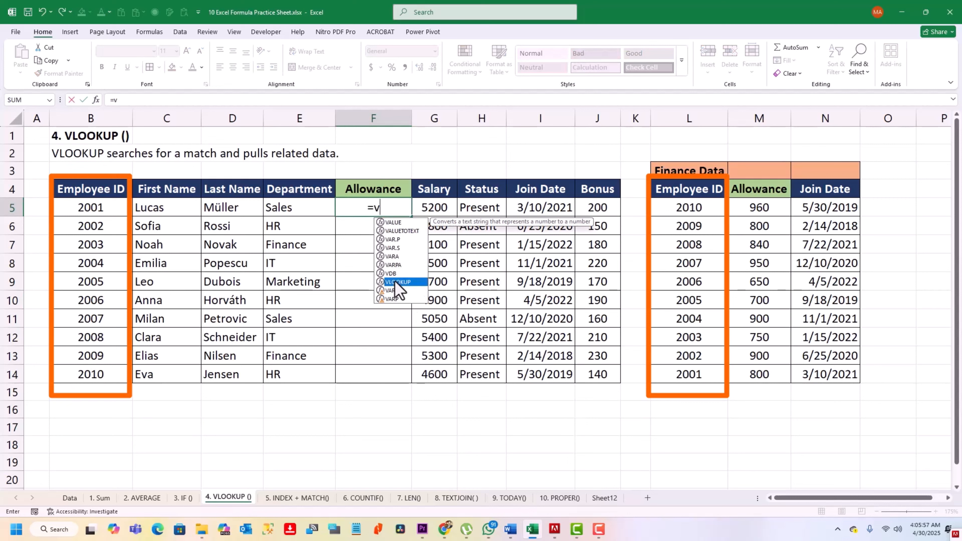
double_click(396, 282)
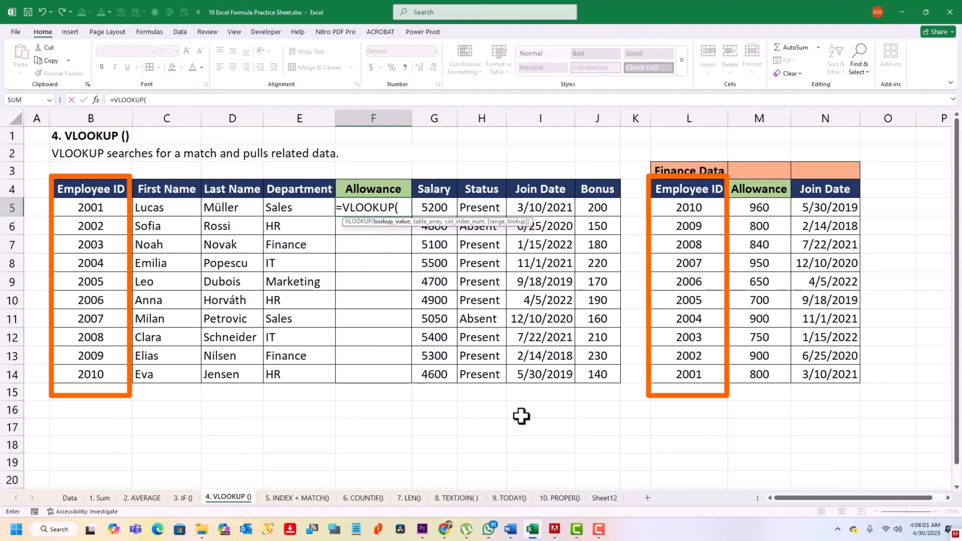
click(104, 199)
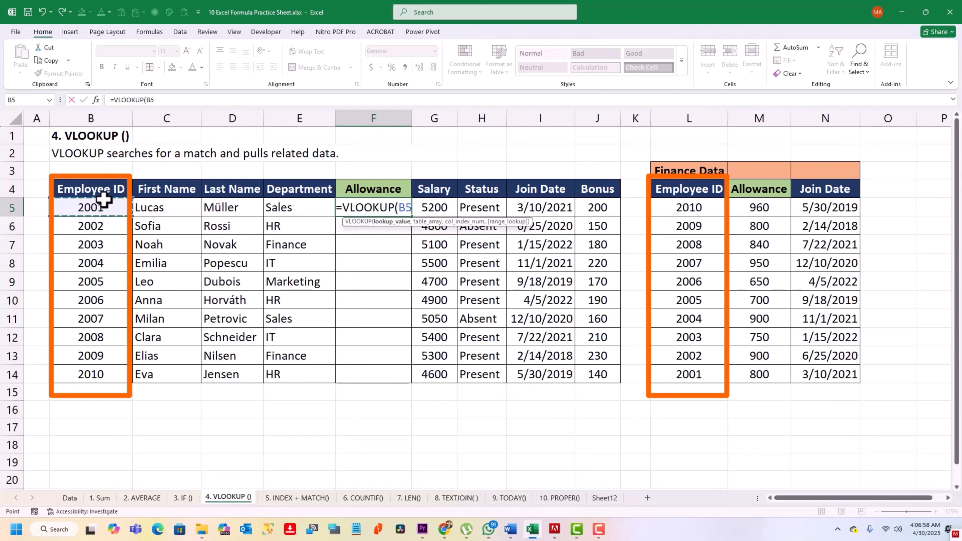
drag(104, 199, 89, 373)
text(,)
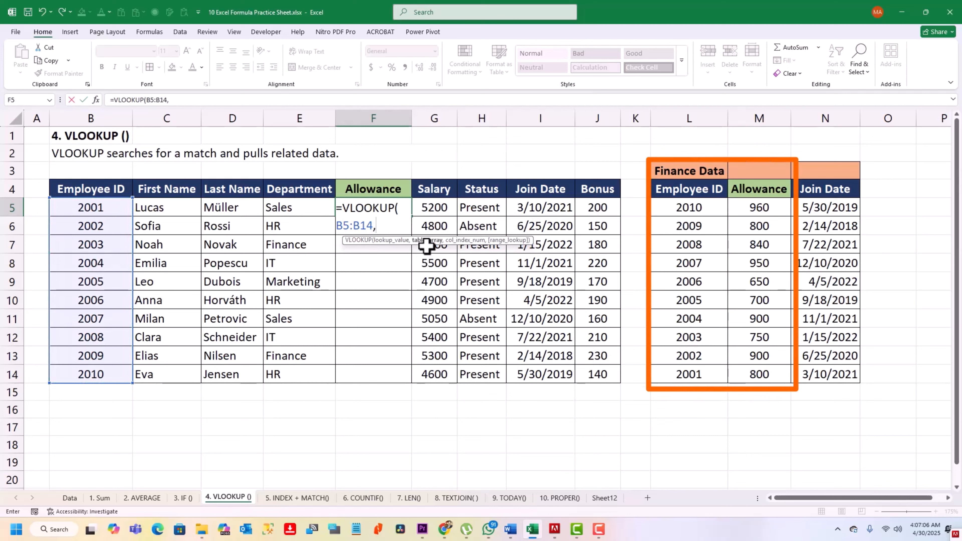
Step: Complete the VLOOKUP formula in F5 with table array L4:M14, column index 2 and FALSE for an exact match
drag(671, 193, 753, 375)
click(669, 192)
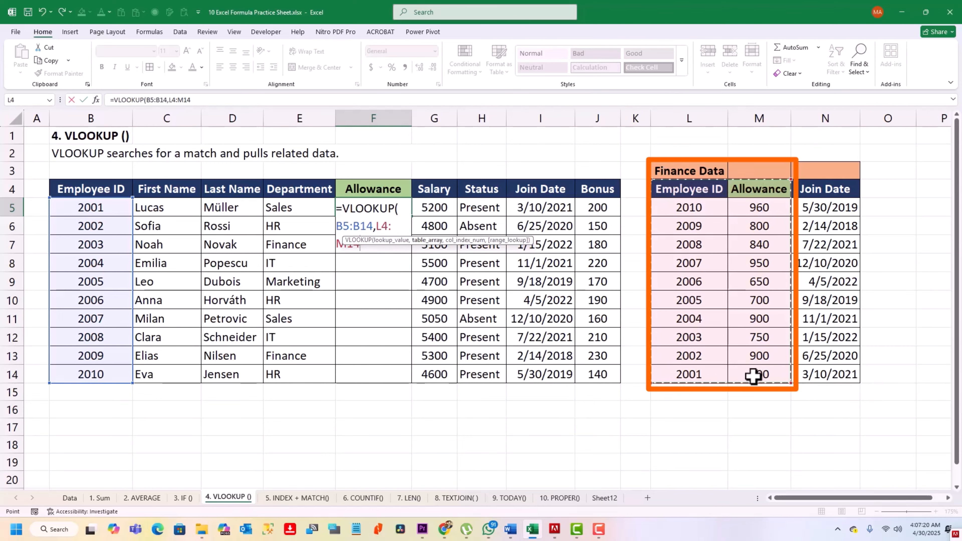
text(,)
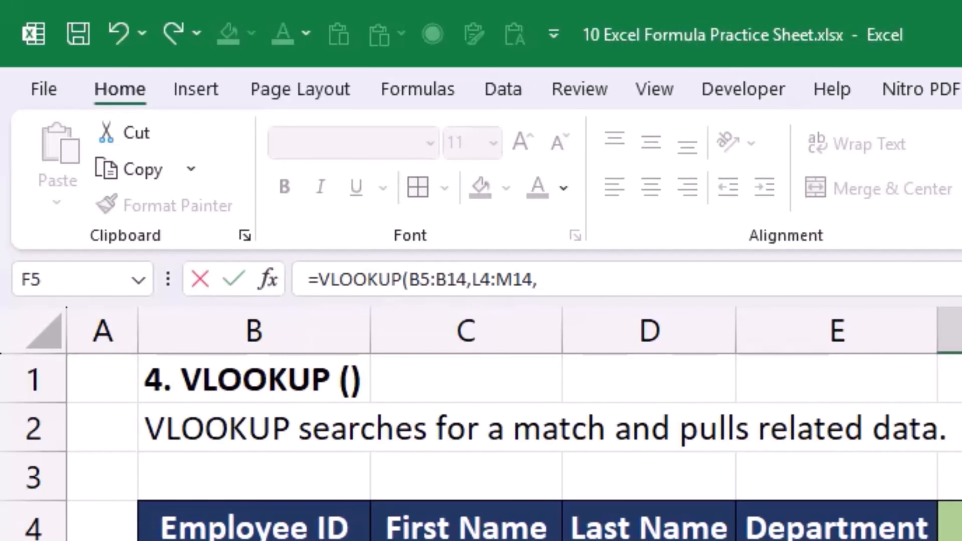
text(2)
text(,FALSE))
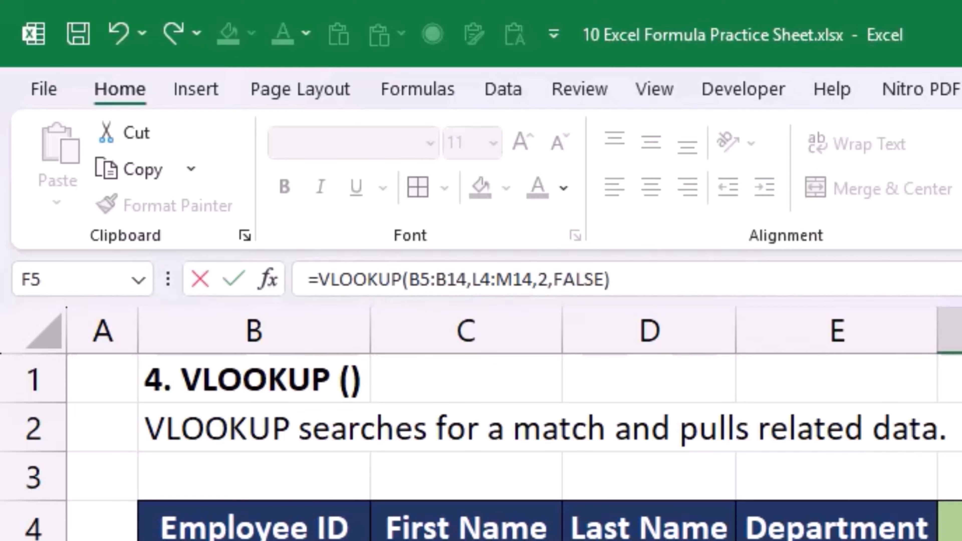
key(Tab)
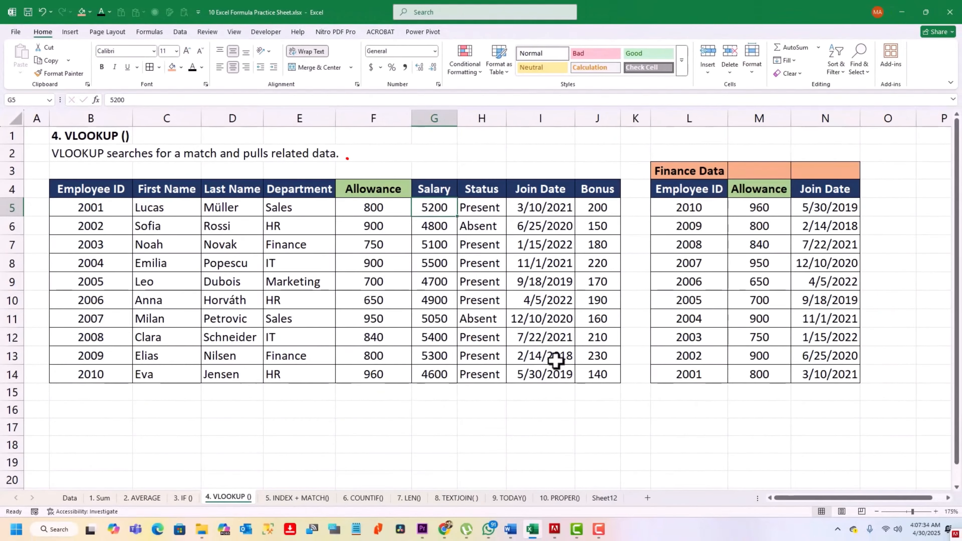
Step: Compare employee 2003's allowance in both tables and shade L12:M12 and B7:C7 with the orange fill
click(696, 428)
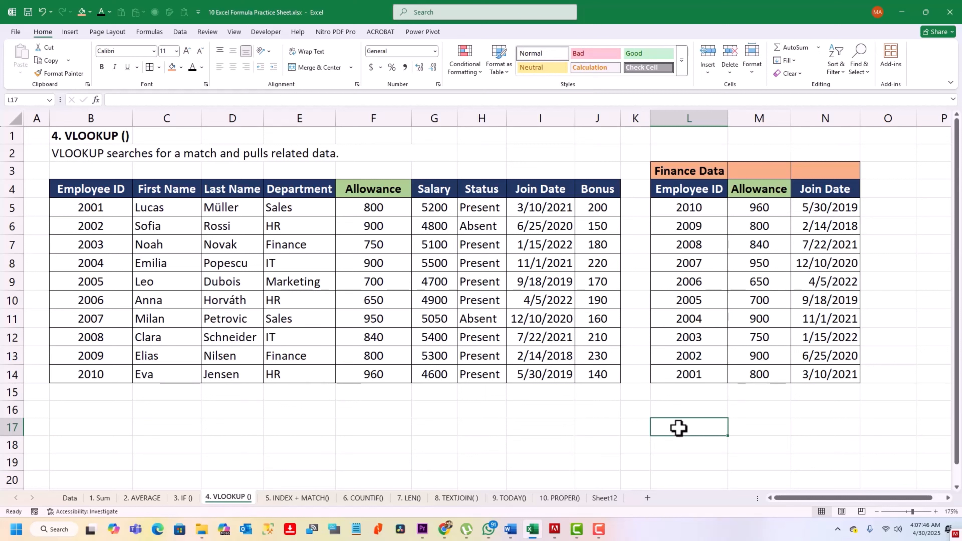
click(62, 246)
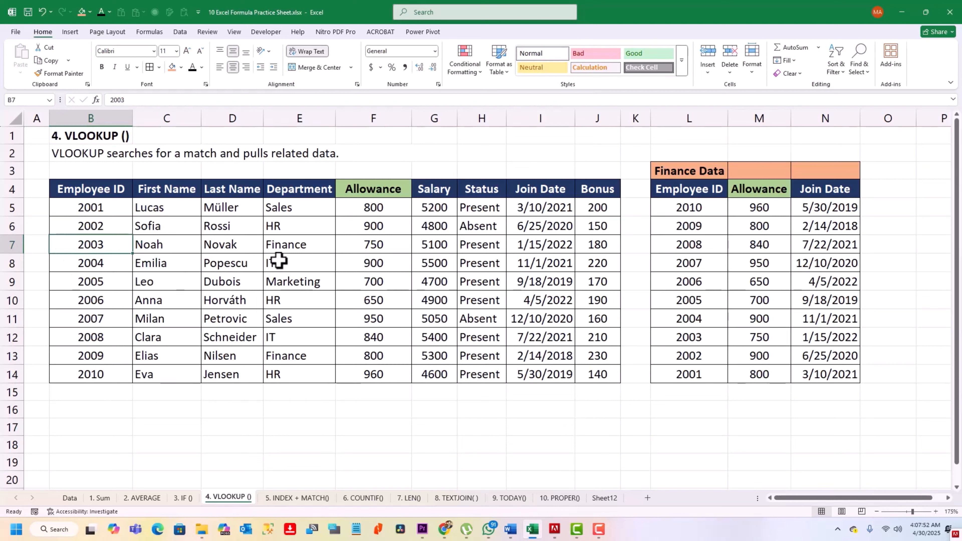
click(402, 250)
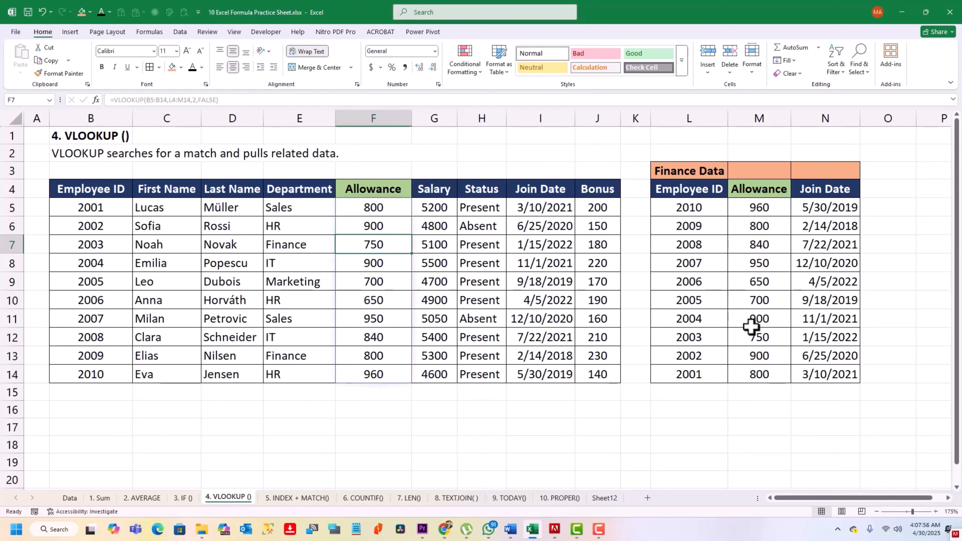
drag(698, 337, 736, 339)
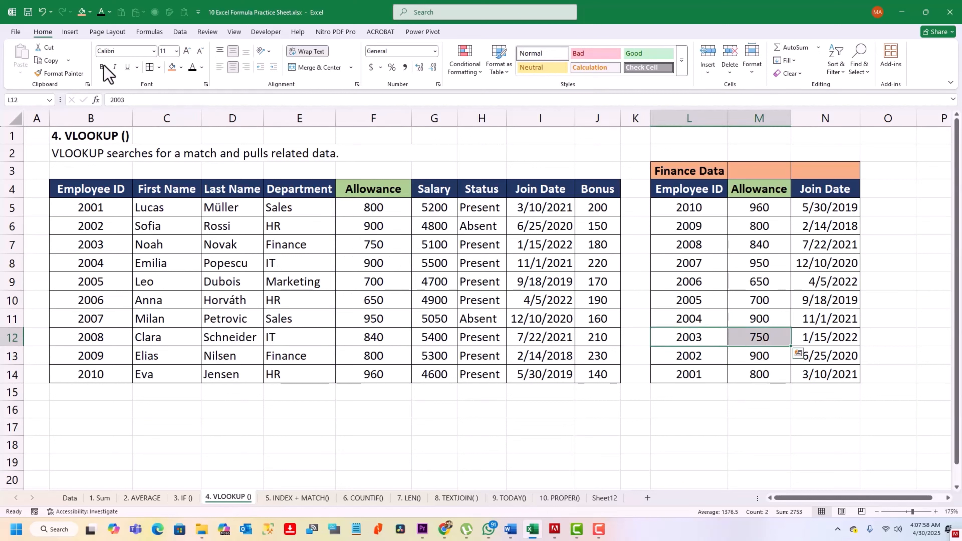
click(171, 66)
drag(88, 244, 156, 245)
click(172, 66)
click(595, 443)
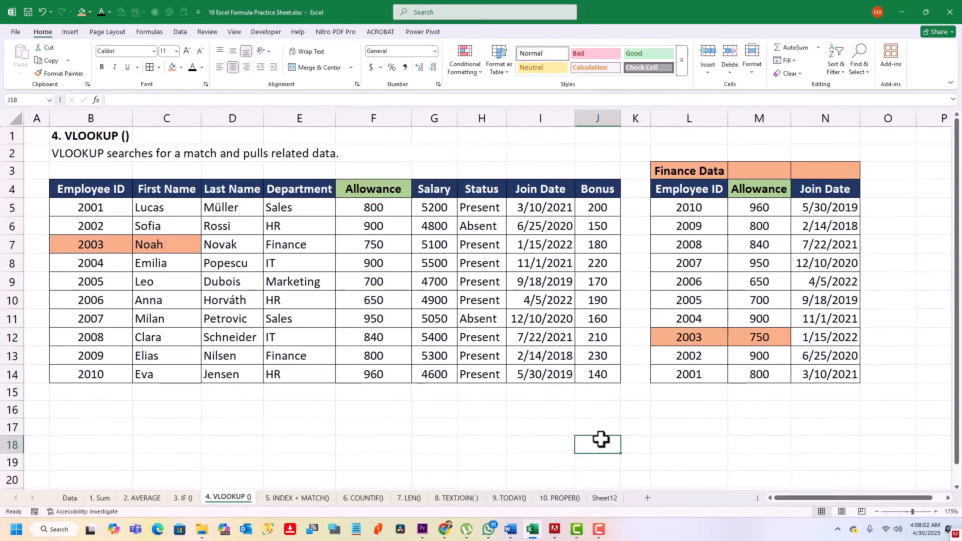
Step: Switch to the 5. INDEX + MATCH() sheet and compare the Last Name columns of the main and Finance Data tables
key(ctrl+Page_Down)
click(604, 432)
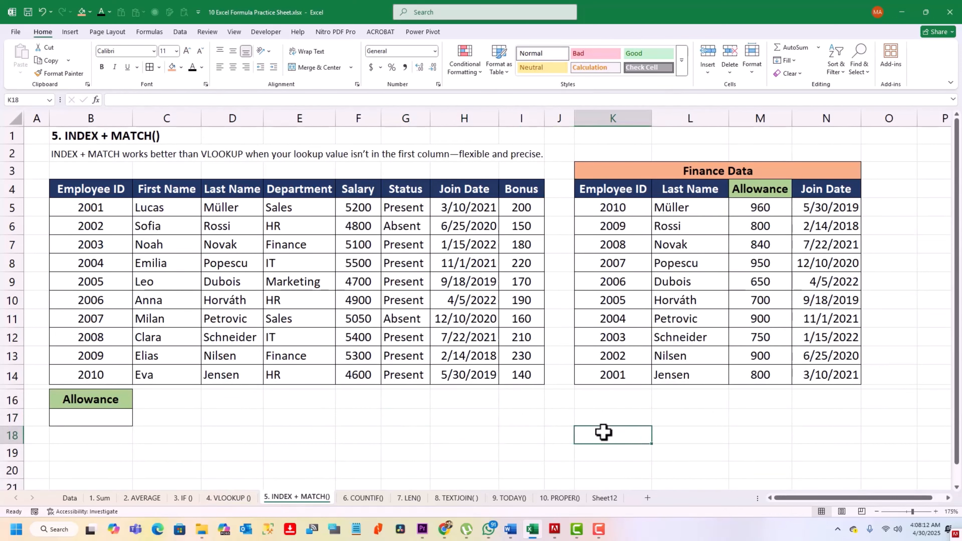
click(680, 446)
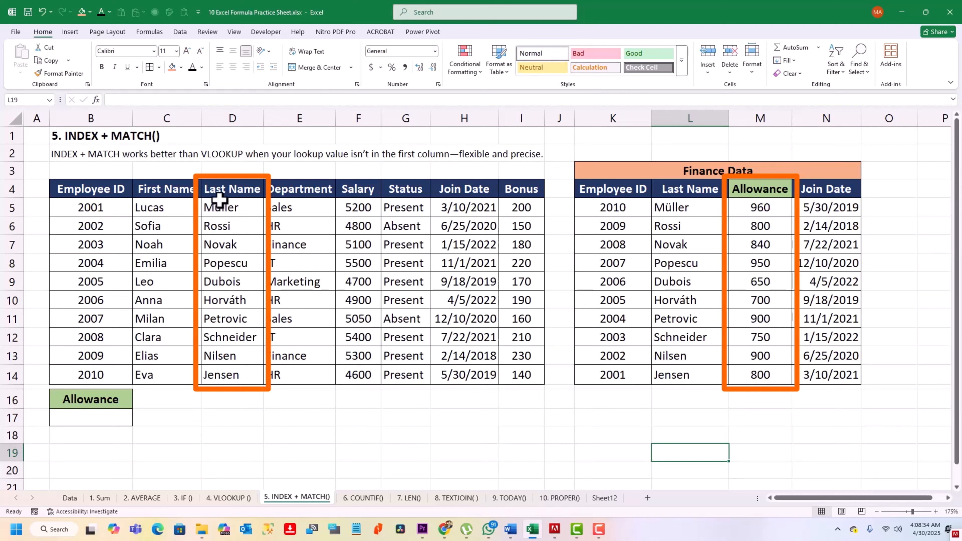
drag(220, 207, 225, 366)
click(678, 247)
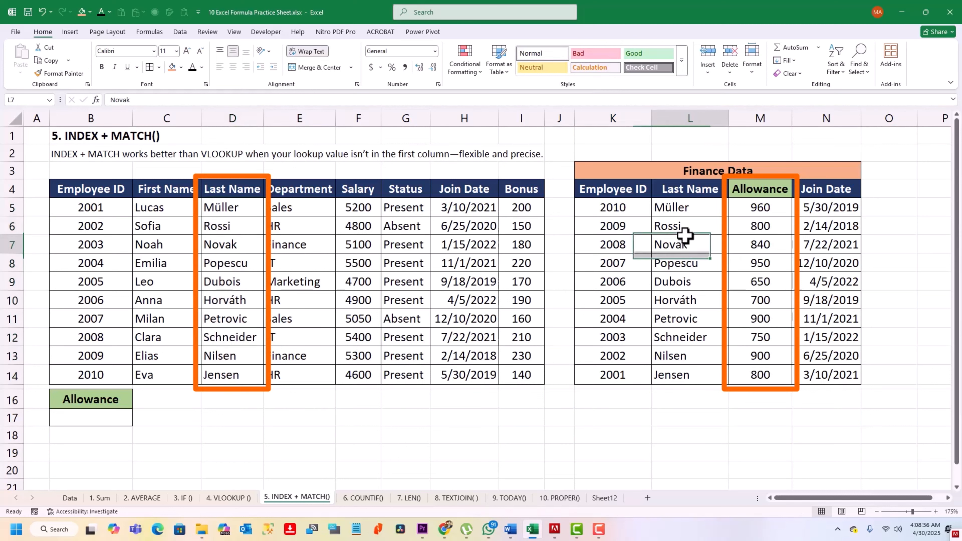
drag(230, 190, 230, 375)
drag(686, 201, 687, 379)
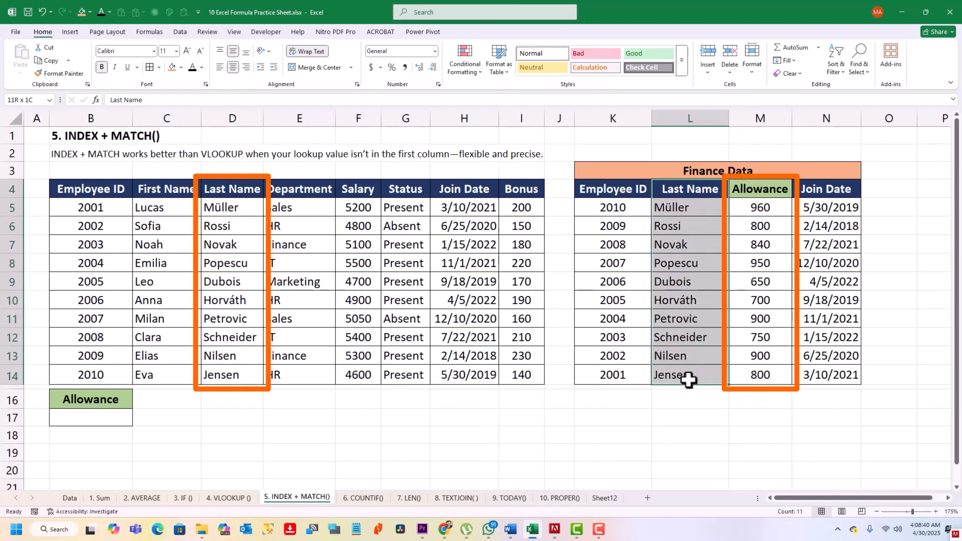
Step: Begin an INDEX formula in B17 with the Finance Data allowances M5:M14 as the array
click(91, 417)
text(=inde)
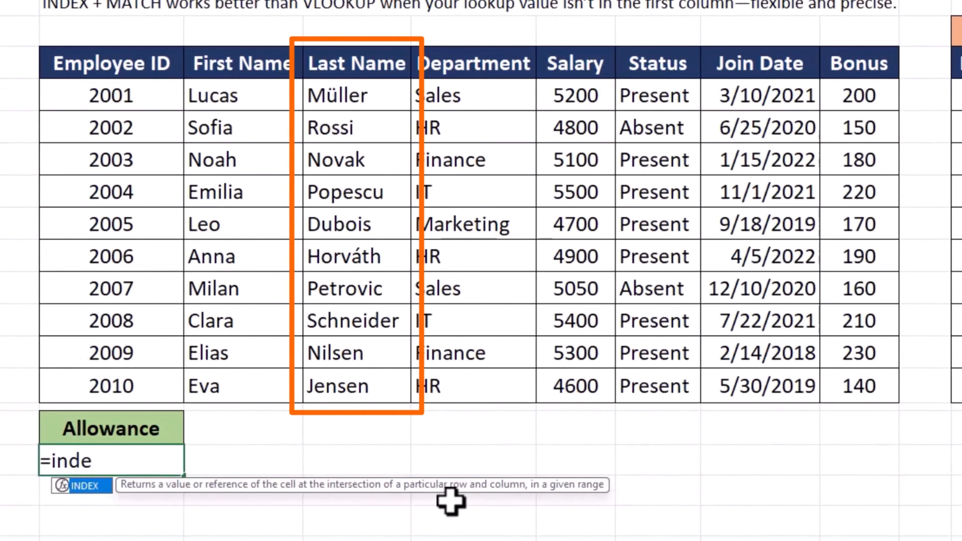
double_click(85, 487)
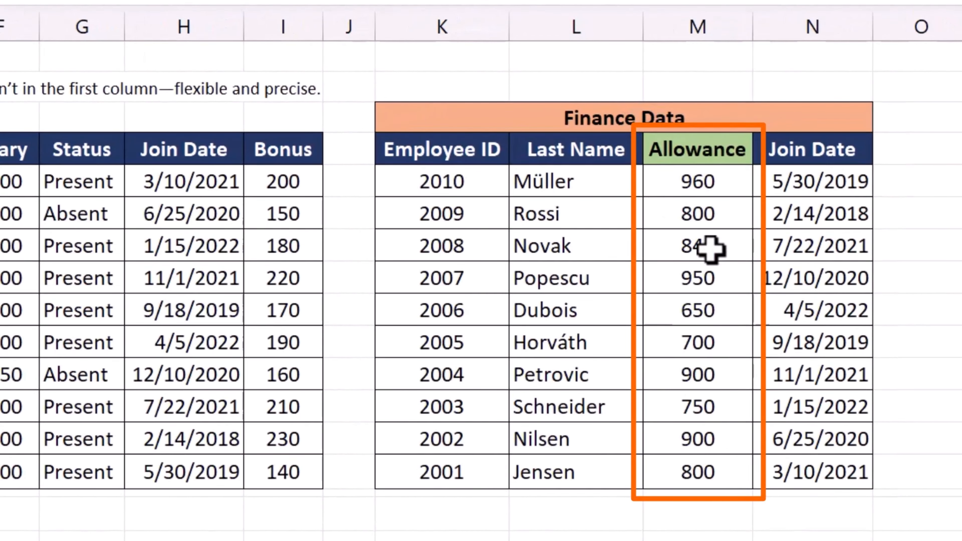
drag(702, 185, 711, 475)
Step: Nest a MATCH function as the INDEX row number, with the last name from D6 as quoted lookup text
text(,ma)
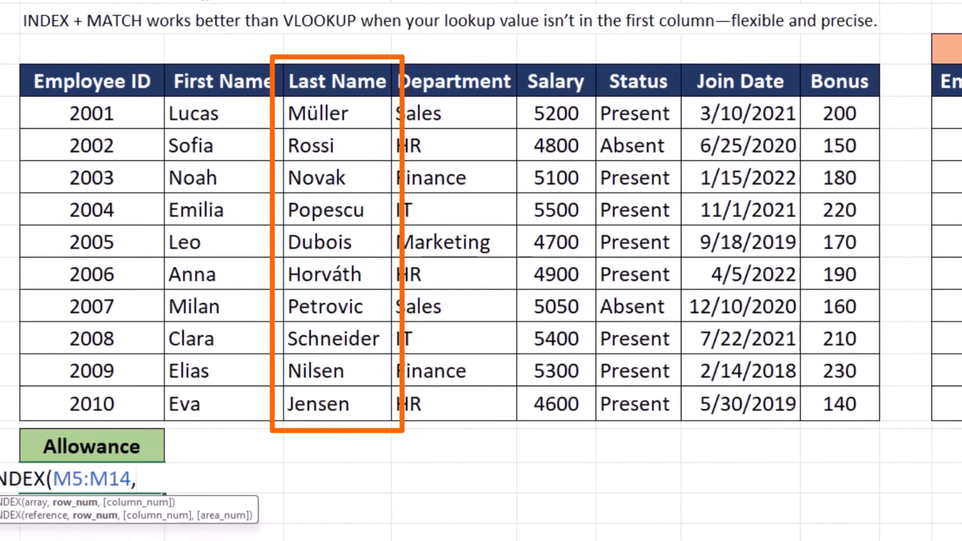
text(rc)
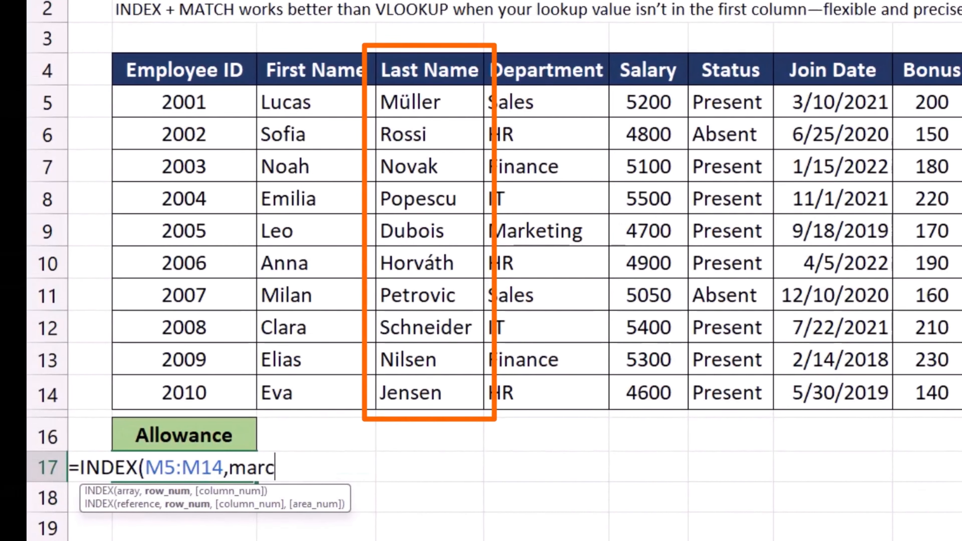
key(BackSpace)
key(BackSpace)
text(tch)
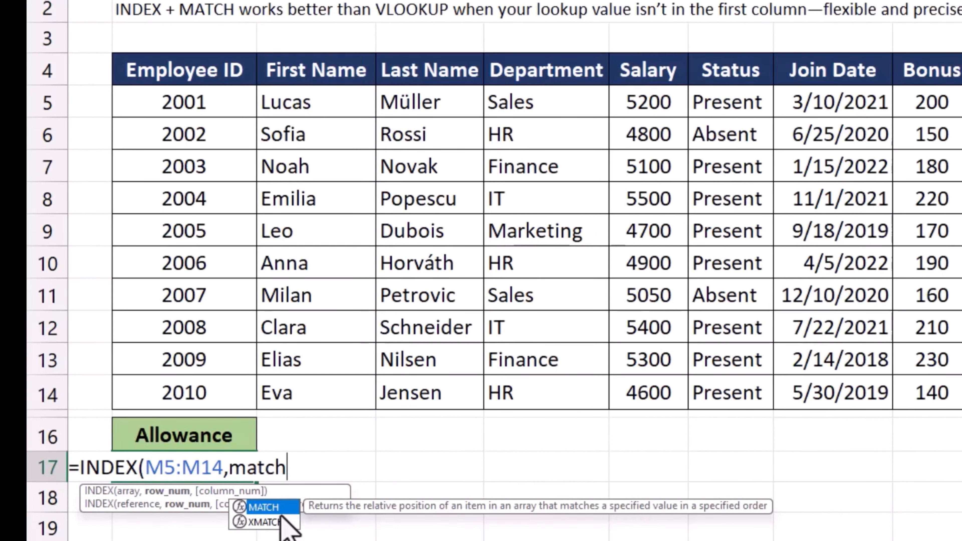
key(Tab)
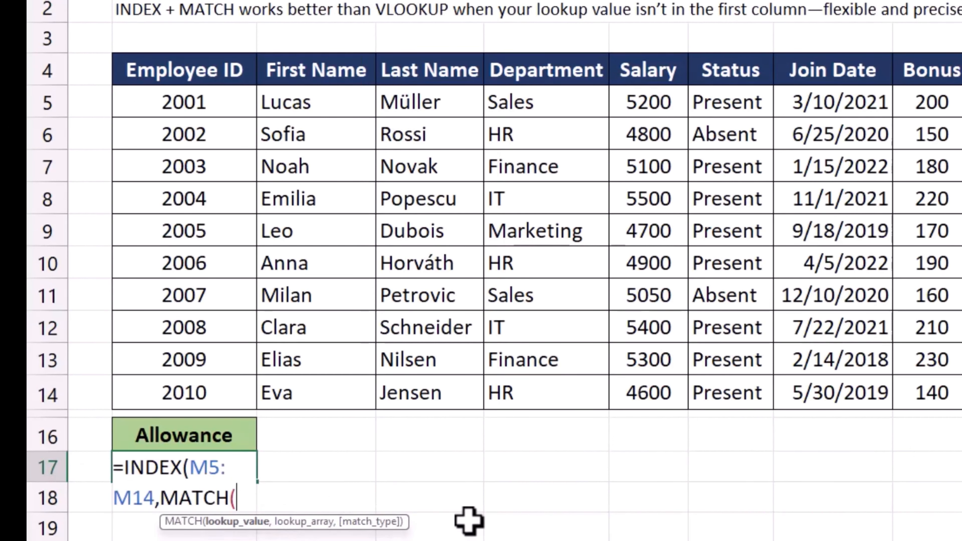
text("Rossi",)
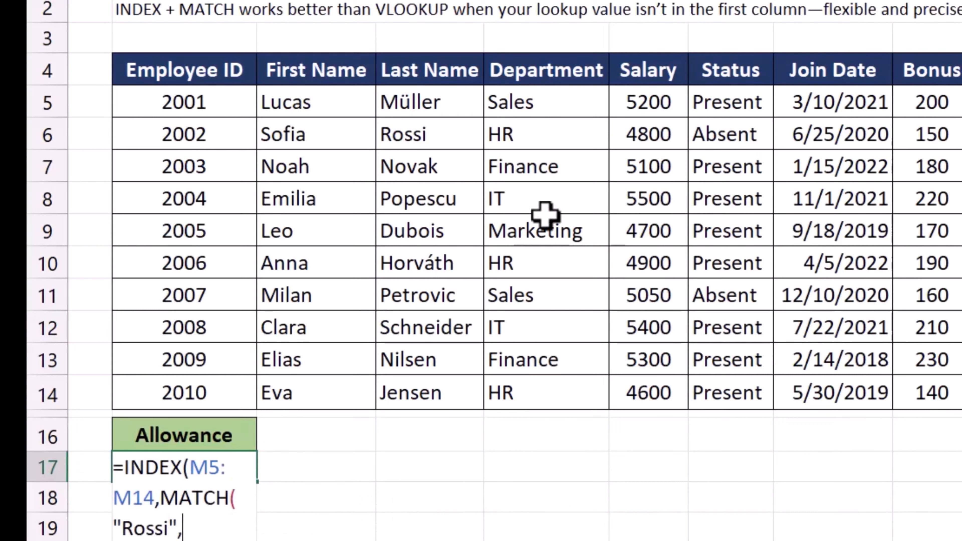
Step: Complete the MATCH part in B17 with lookup array D5:D14 and match type 0, and enter the formula
click(442, 113)
drag(442, 113, 458, 389)
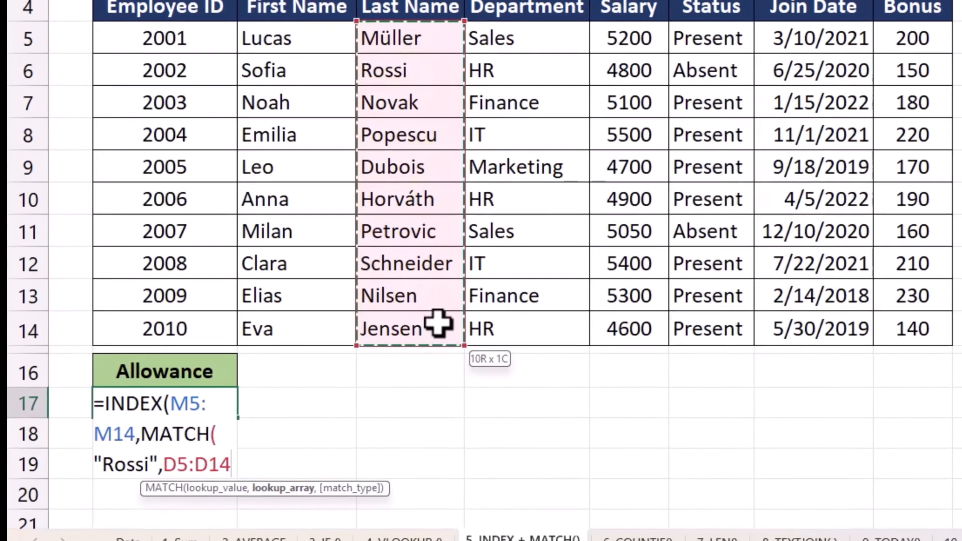
drag(439, 324, 439, 323)
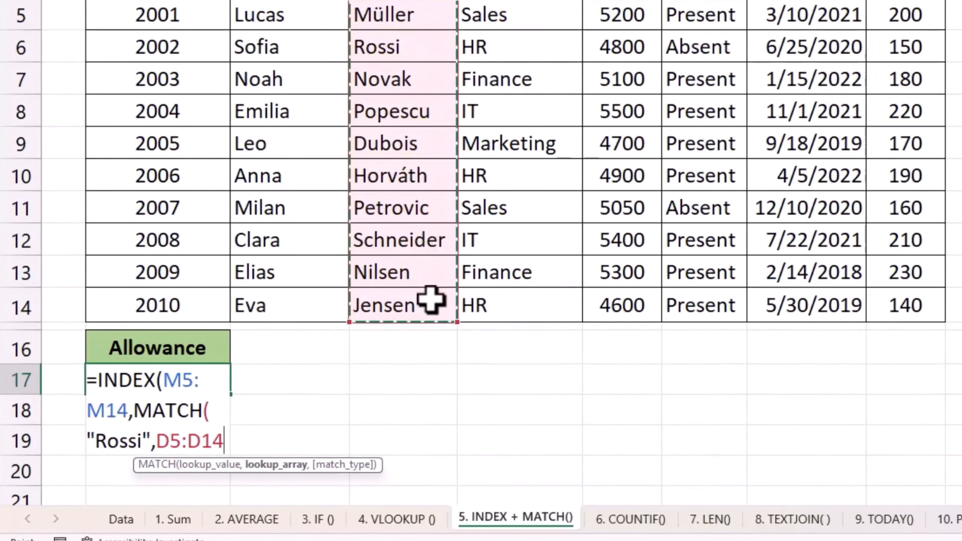
text(,)
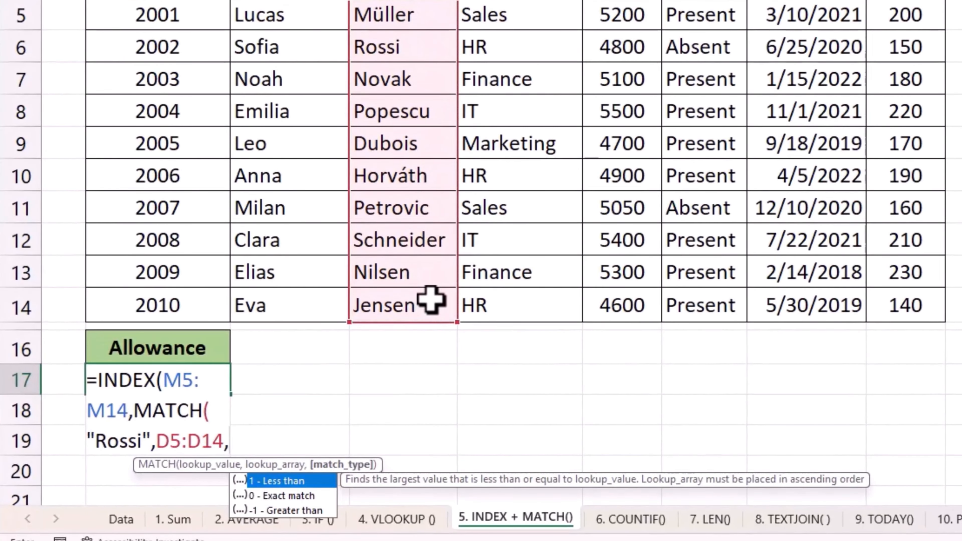
text(0)
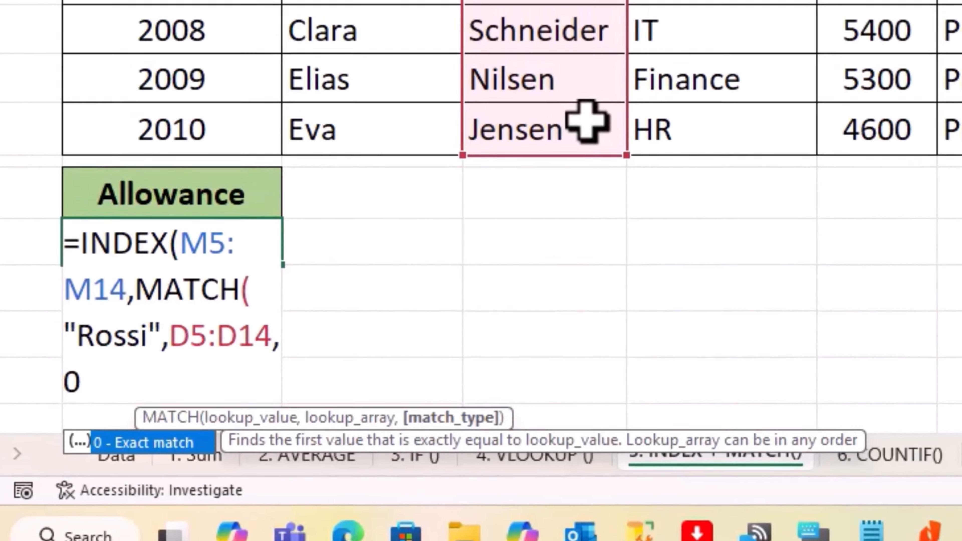
text()))
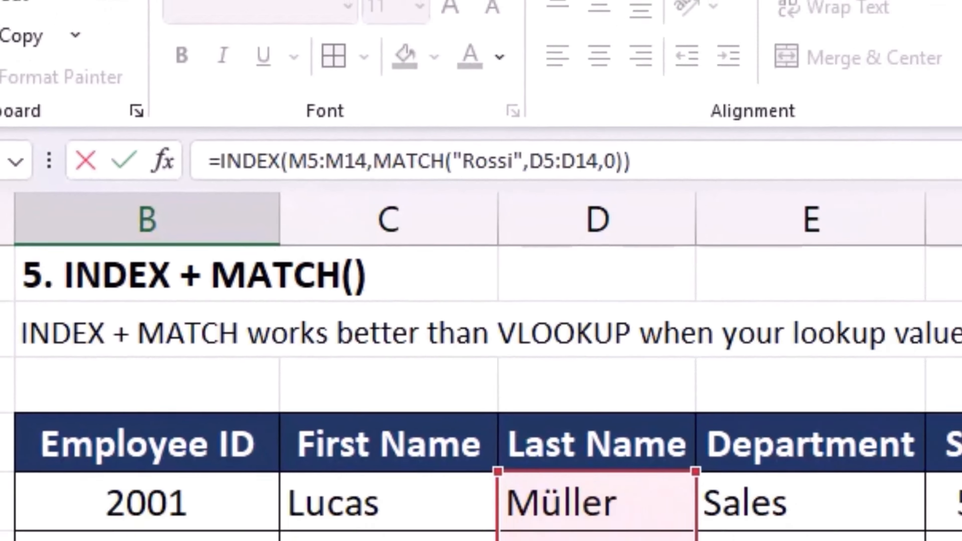
key(Tab)
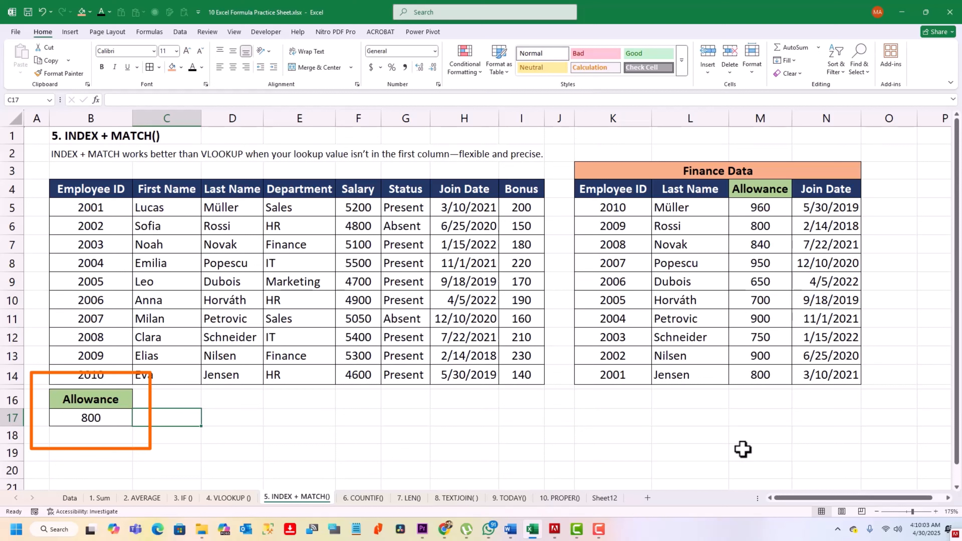
Step: Replace the quoted last name in B17's MATCH function with a reference to cell D7 and enter the formula
key(Left)
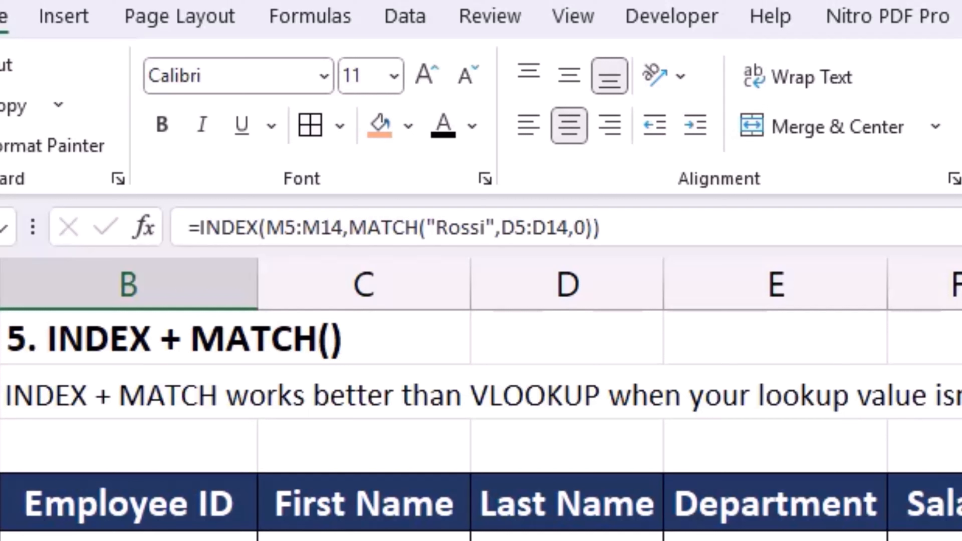
click(493, 228)
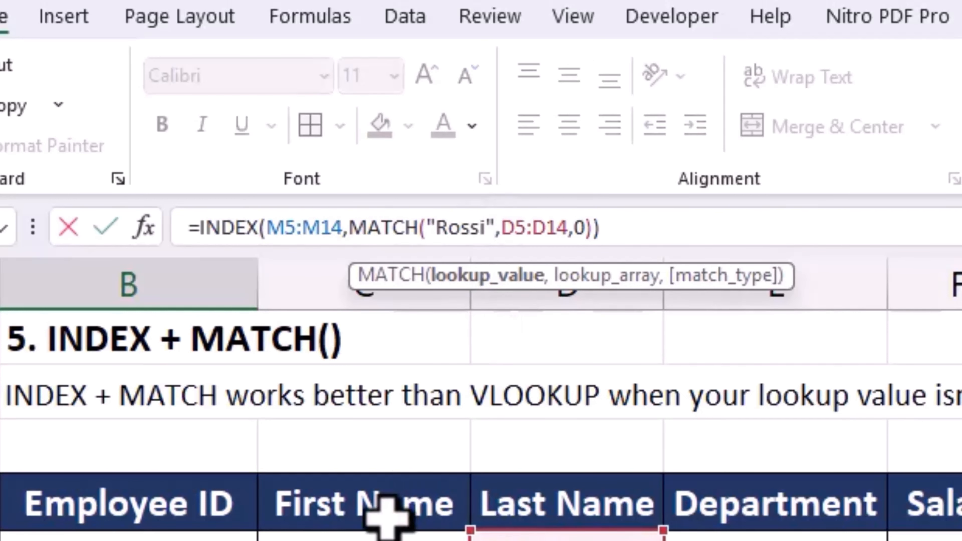
key(BackSpace)
key(BackSpace)
key(BackSpace)
key(BackSpace)
key(BackSpace)
key(BackSpace)
key(BackSpace)
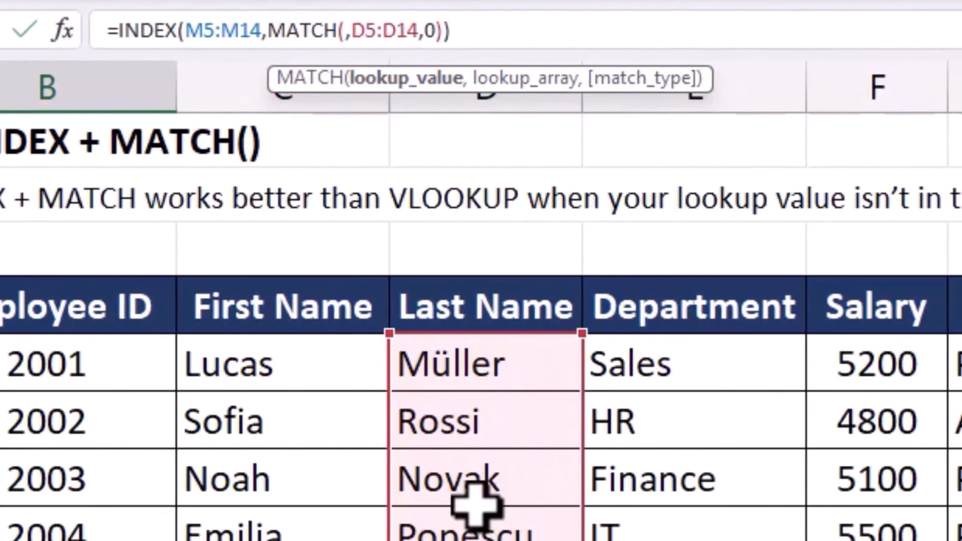
click(471, 495)
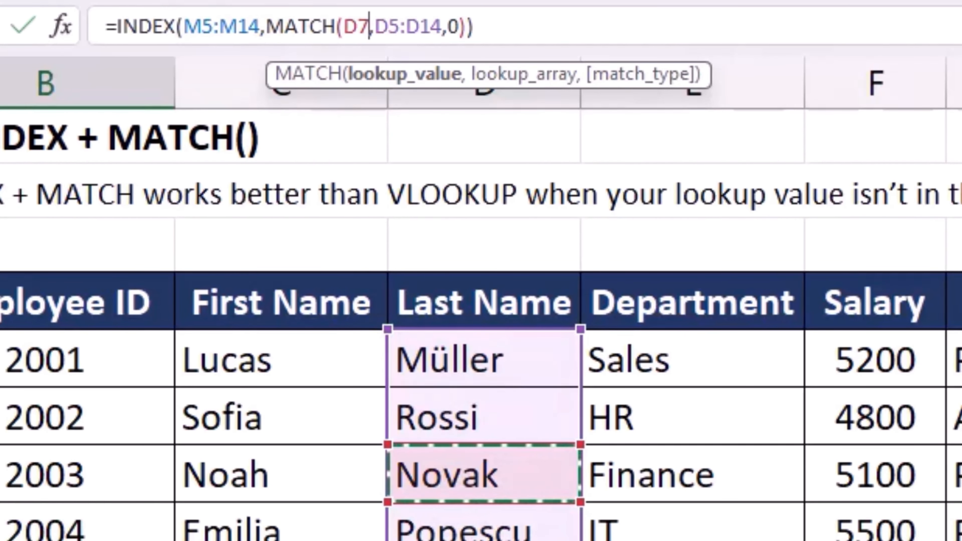
key(Return)
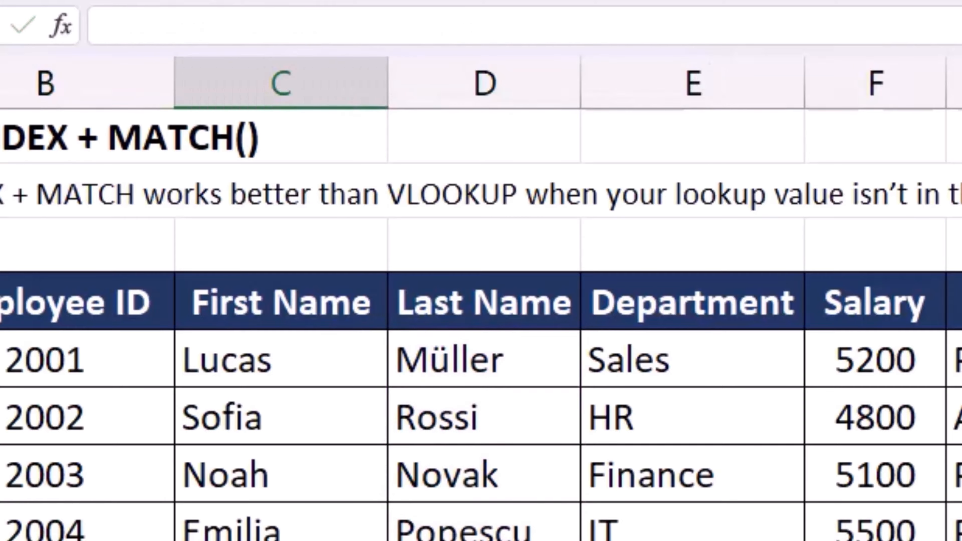
click(955, 539)
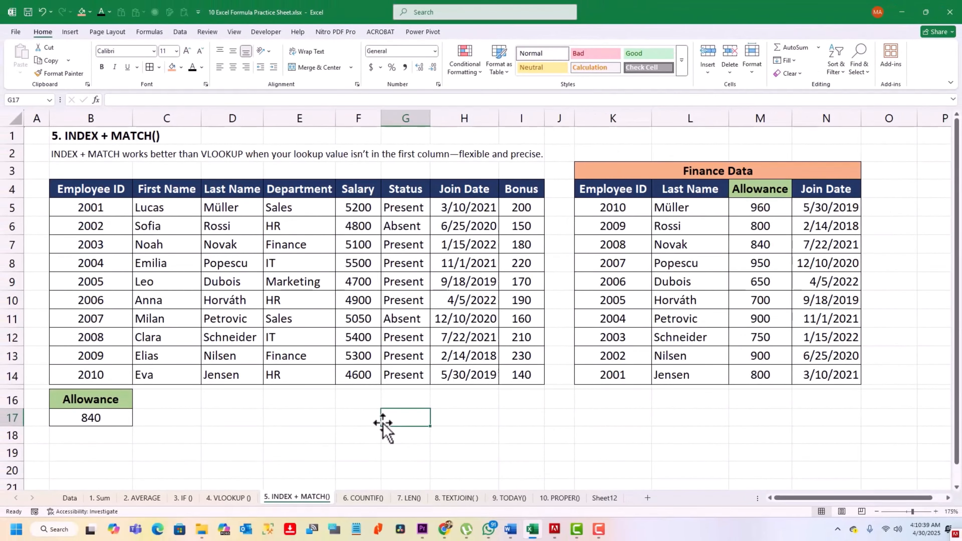
Step: Change the MATCH lookup value in B17 to cell D9
click(98, 420)
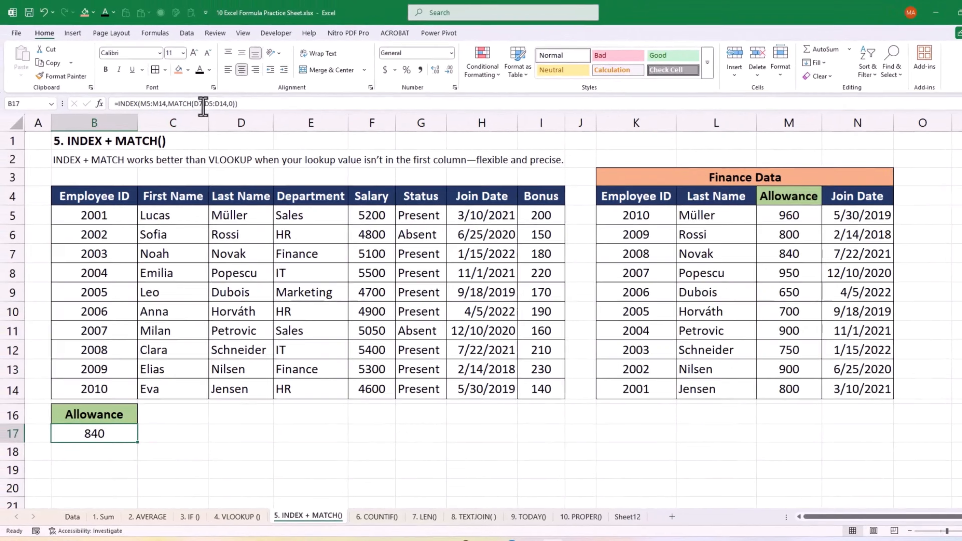
click(203, 104)
key(BackSpace)
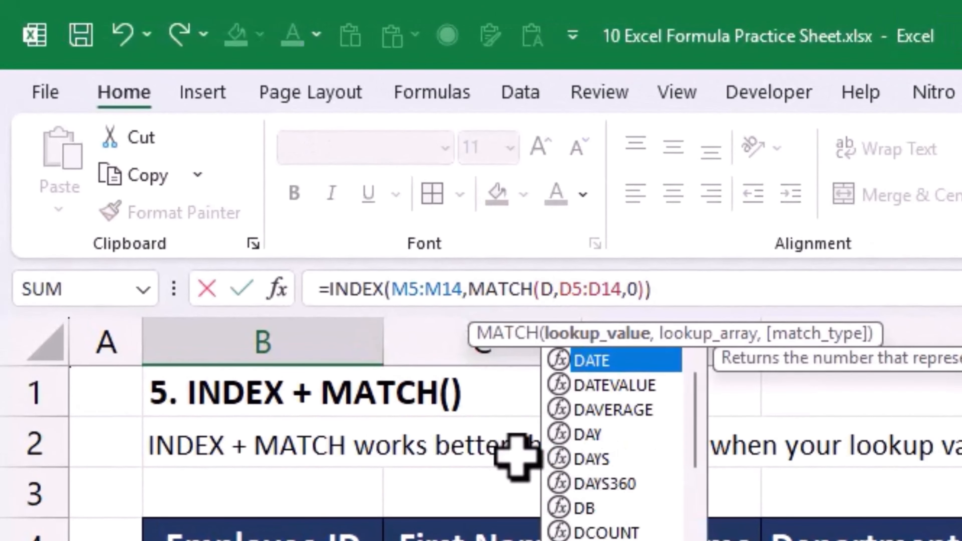
text(9)
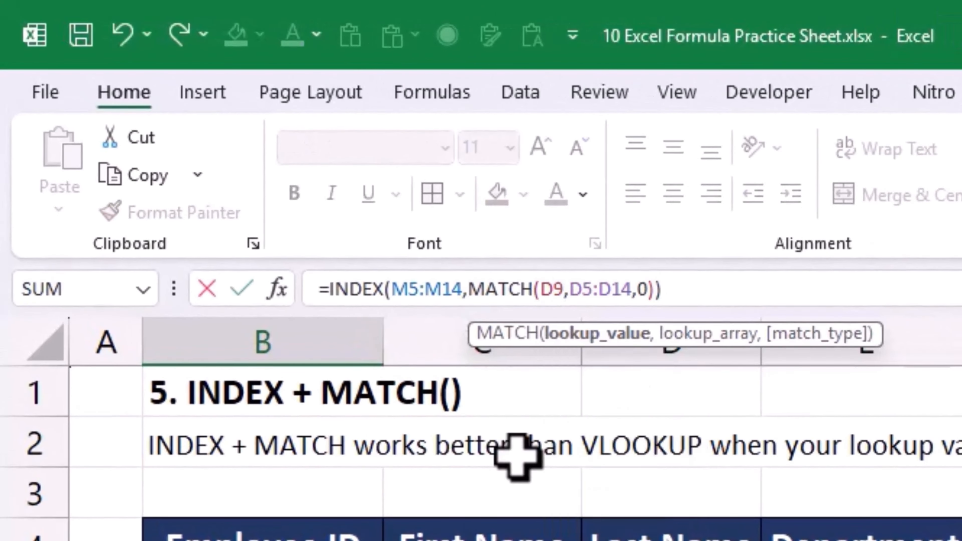
key(Tab)
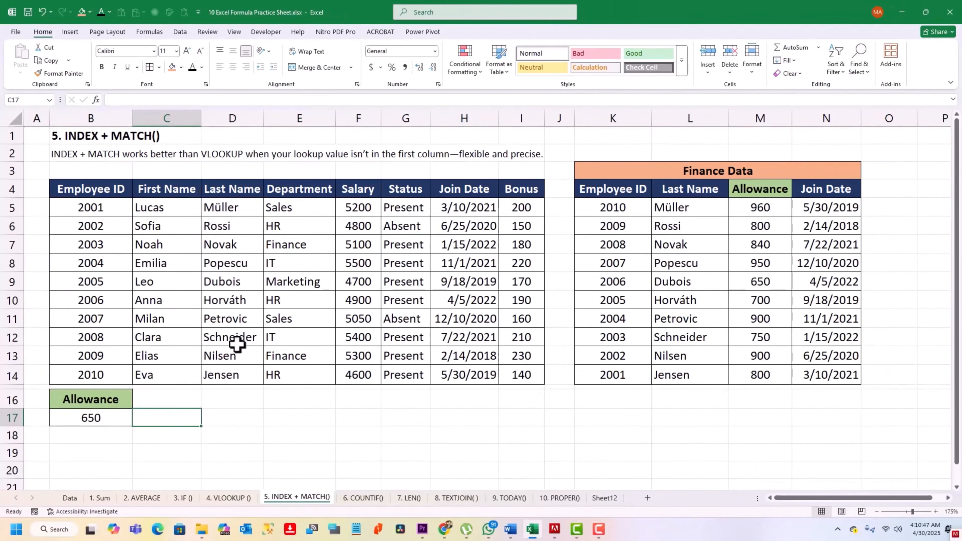
click(418, 423)
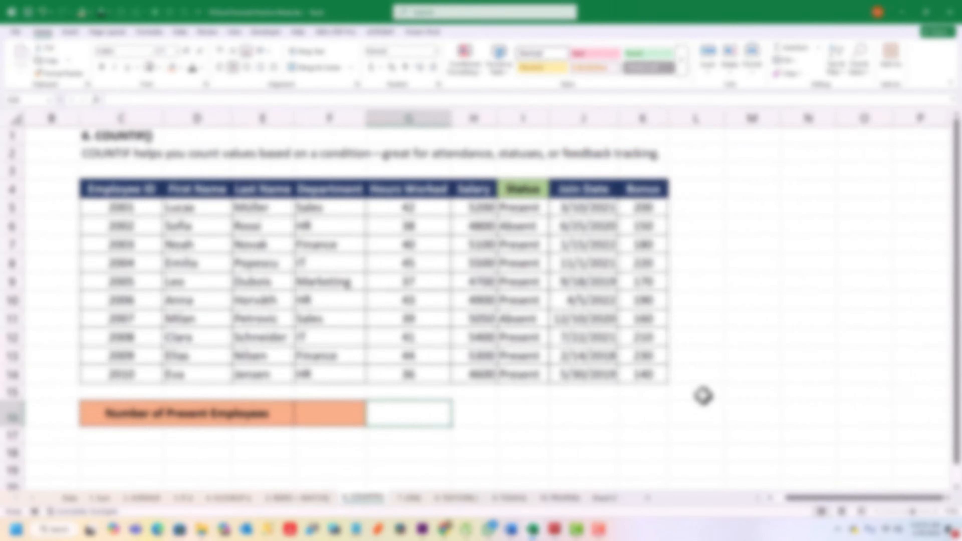
Step: On the 6. COUNTIF() sheet, begin a COUNTIF formula in F16 with the Status cells I5:I14 as the range
click(735, 355)
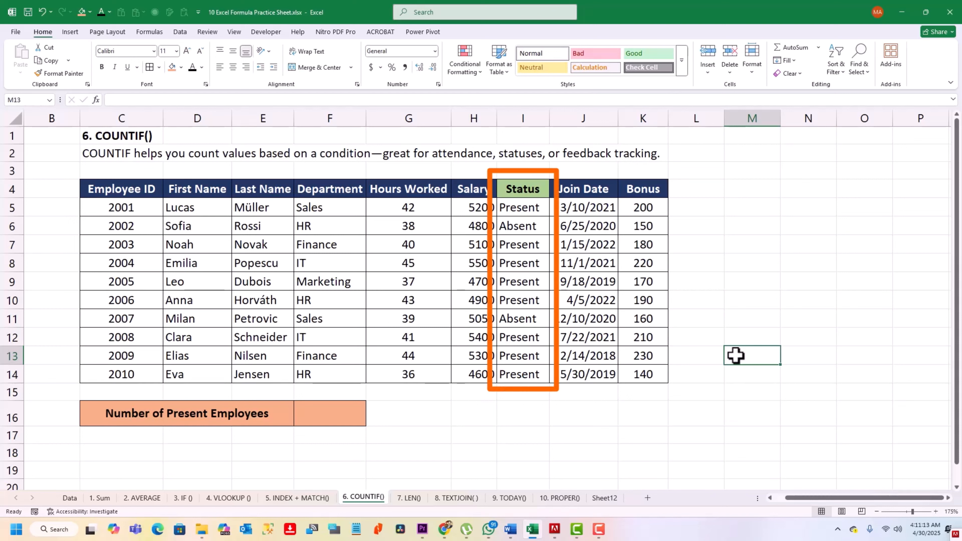
click(826, 223)
click(361, 413)
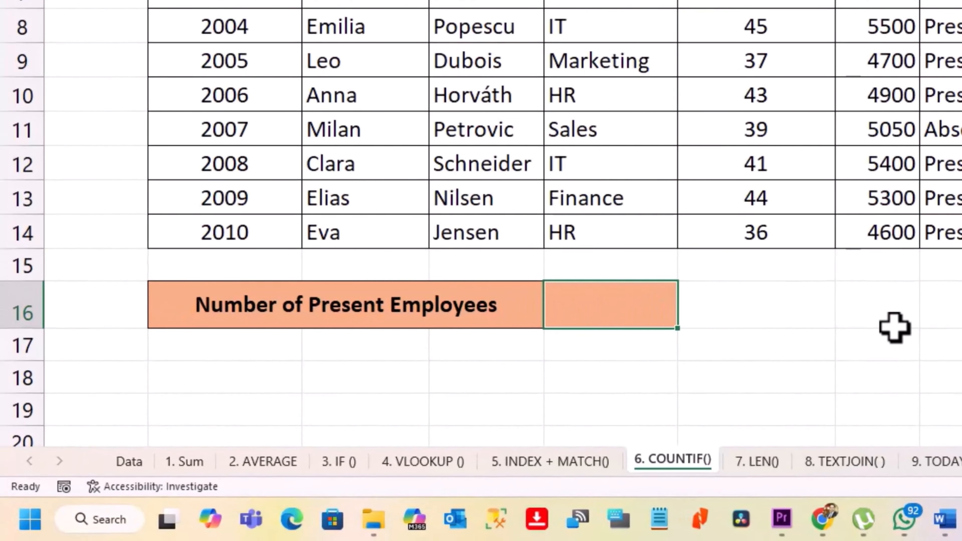
text(=)
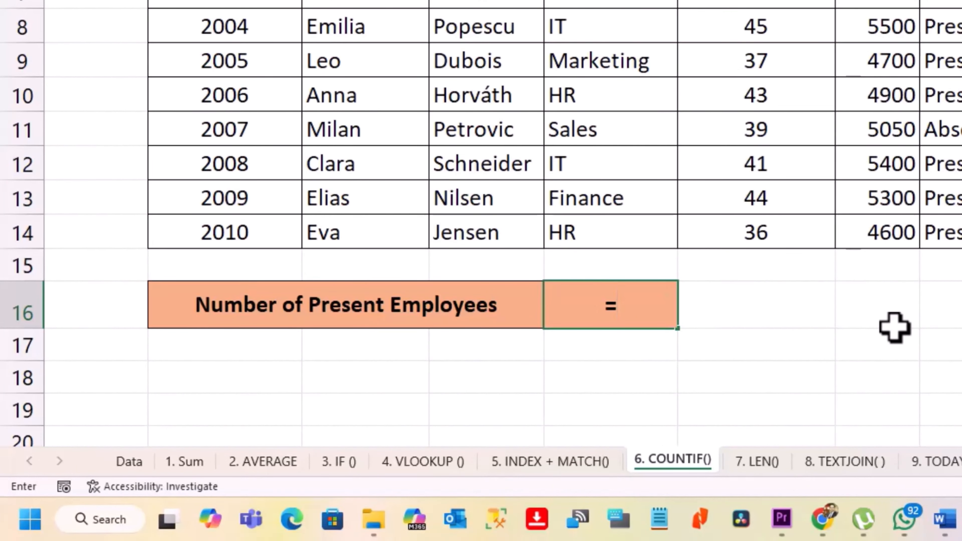
text(countif)
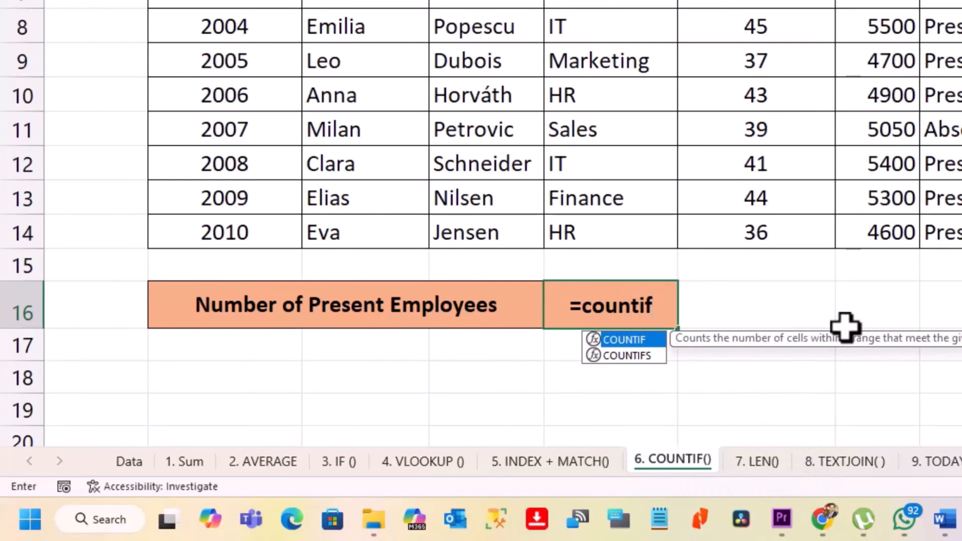
double_click(624, 340)
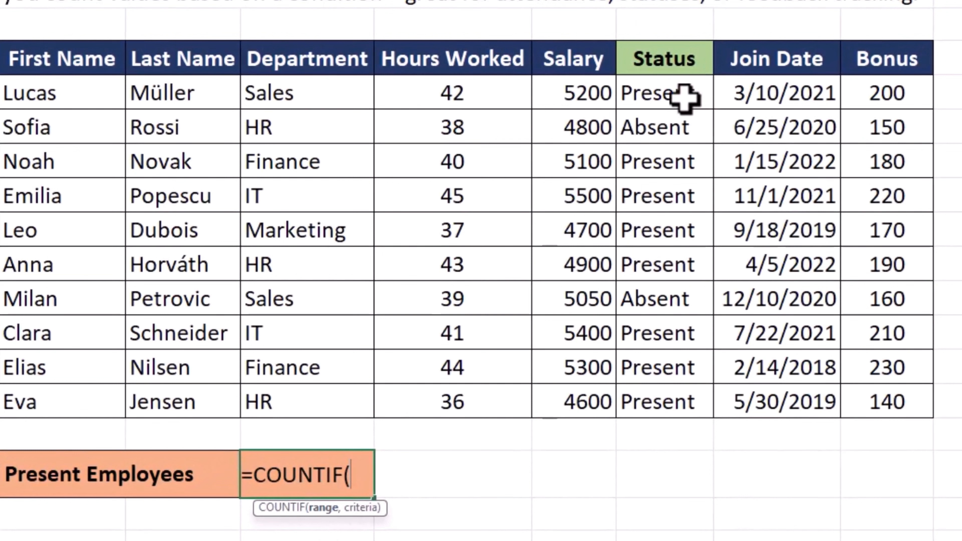
click(682, 93)
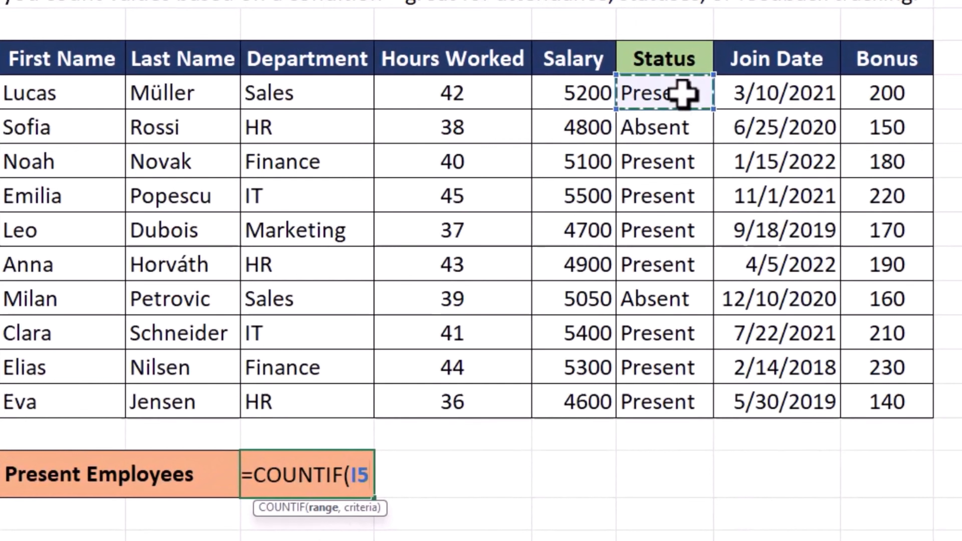
drag(682, 93, 679, 414)
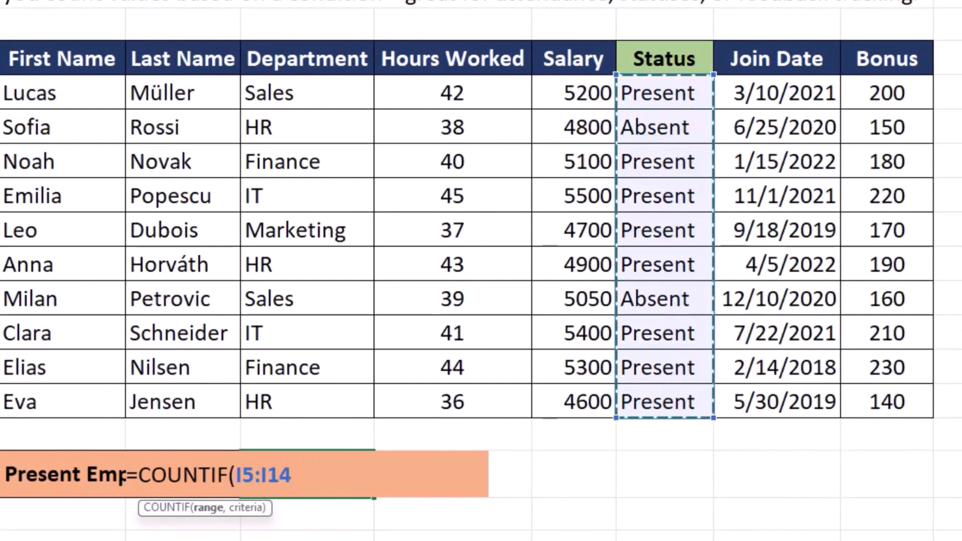
text(,)
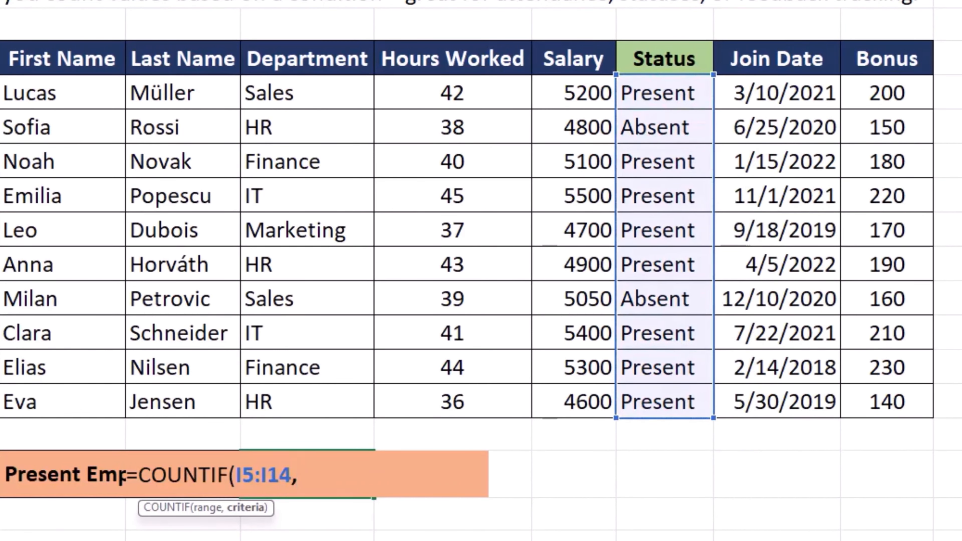
Step: Complete the COUNTIF formula in F16 with the criterion "Present" and enter it
text("Presen)
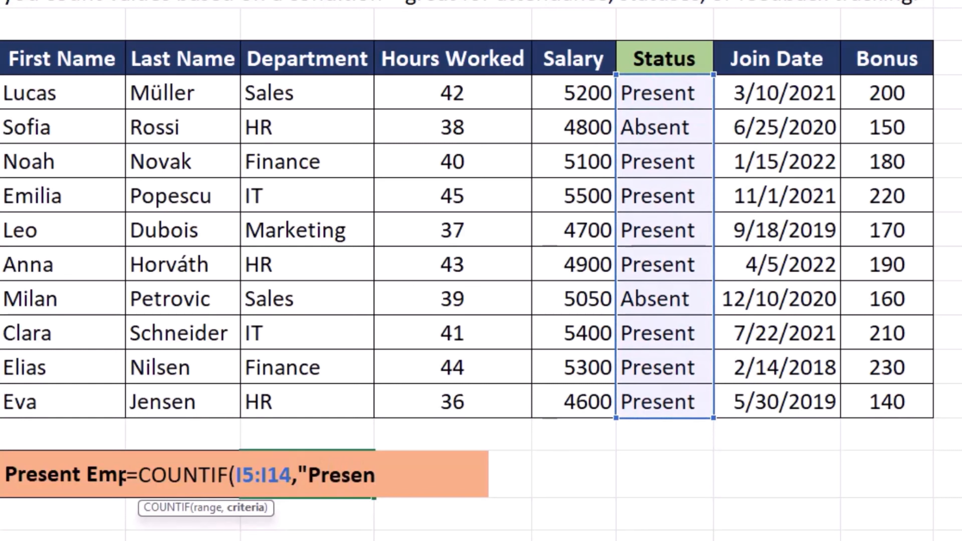
text(t"))
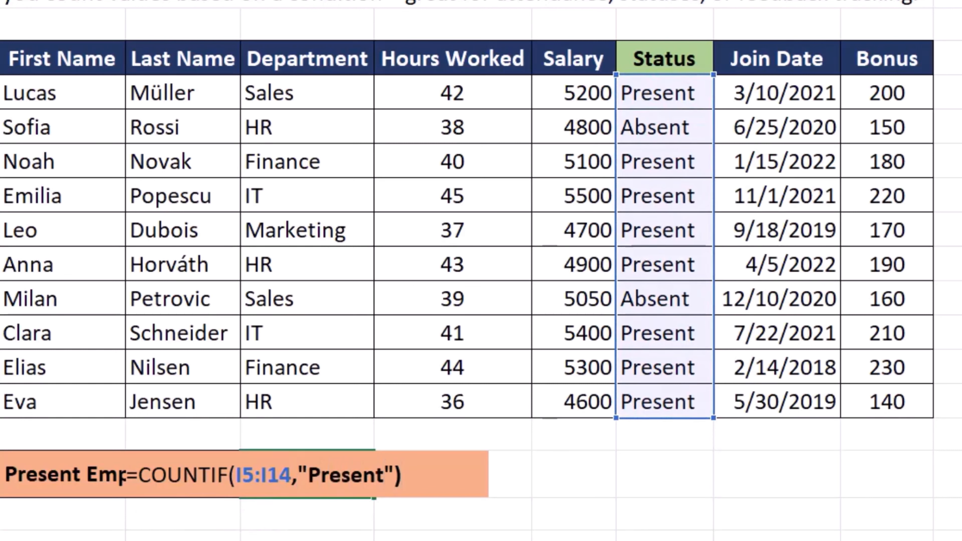
key(Tab)
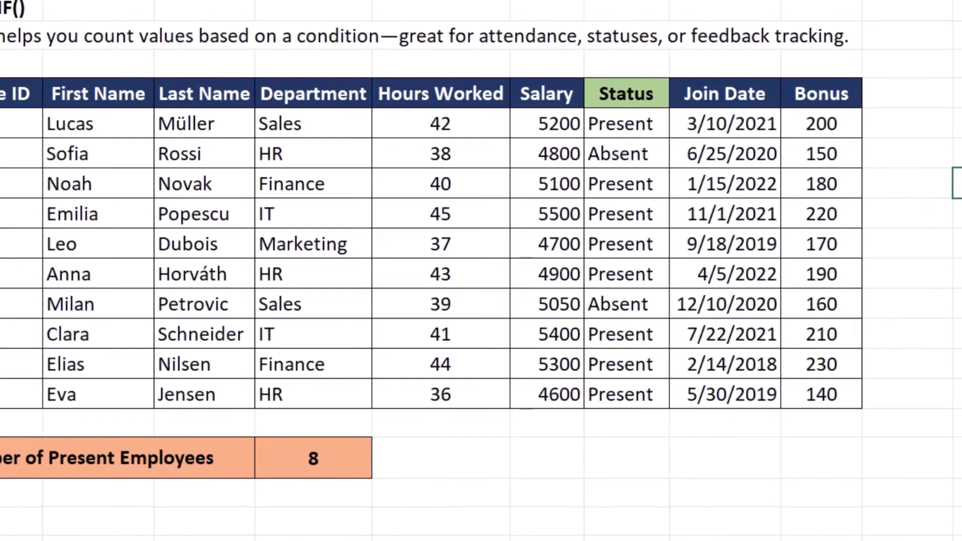
click(758, 249)
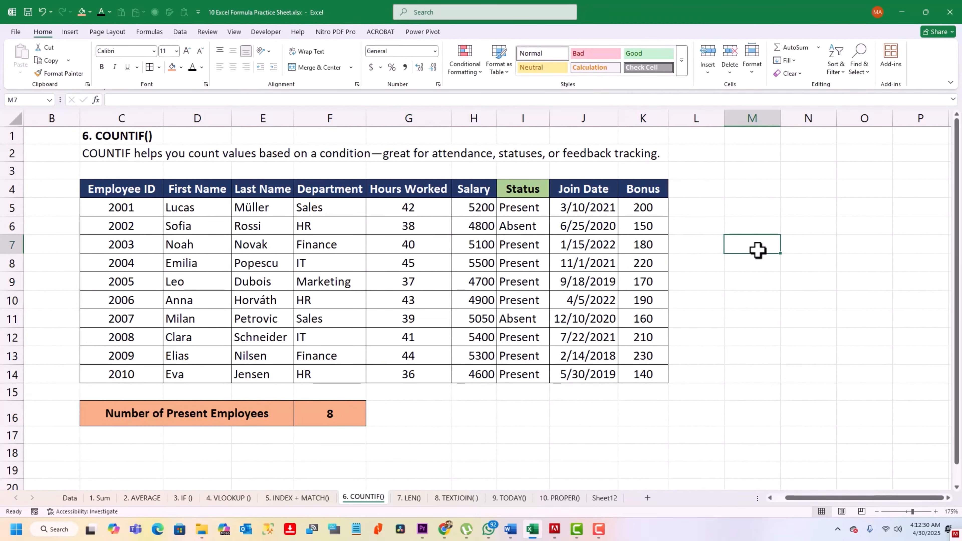
Step: Change the criterion of the COUNTIF formula in F16 to "Absent"
click(352, 404)
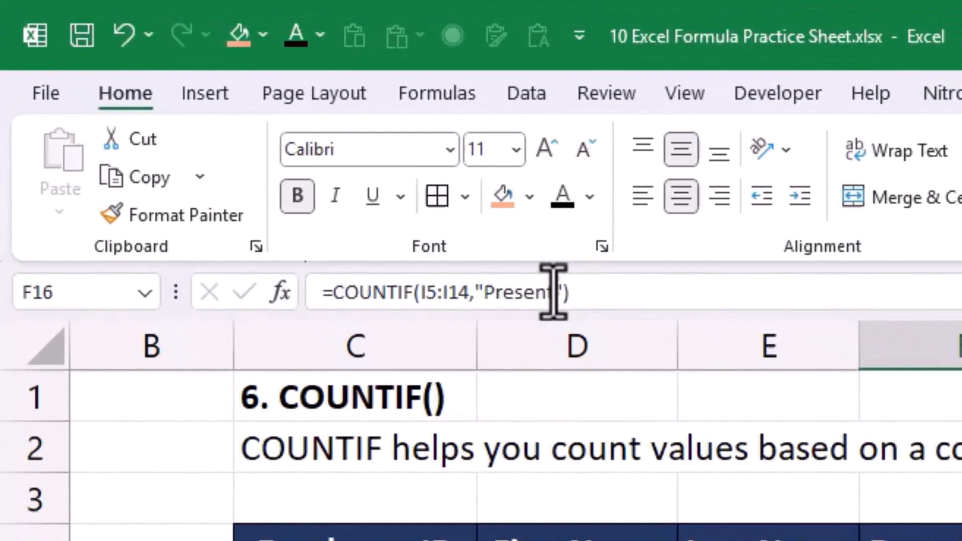
click(554, 292)
key(BackSpace)
key(BackSpace)
key(BackSpace)
key(BackSpace)
key(BackSpace)
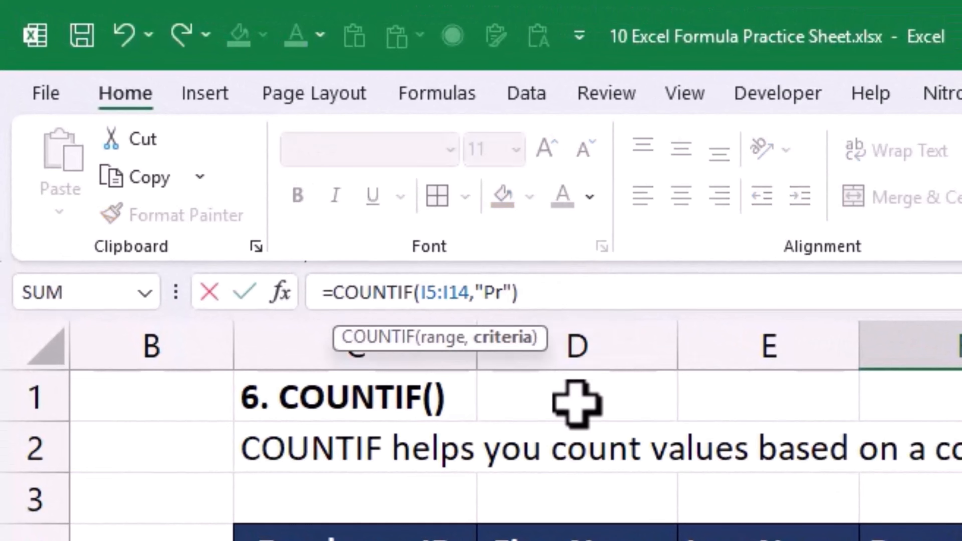
key(BackSpace)
key(BackSpace)
text(Absn)
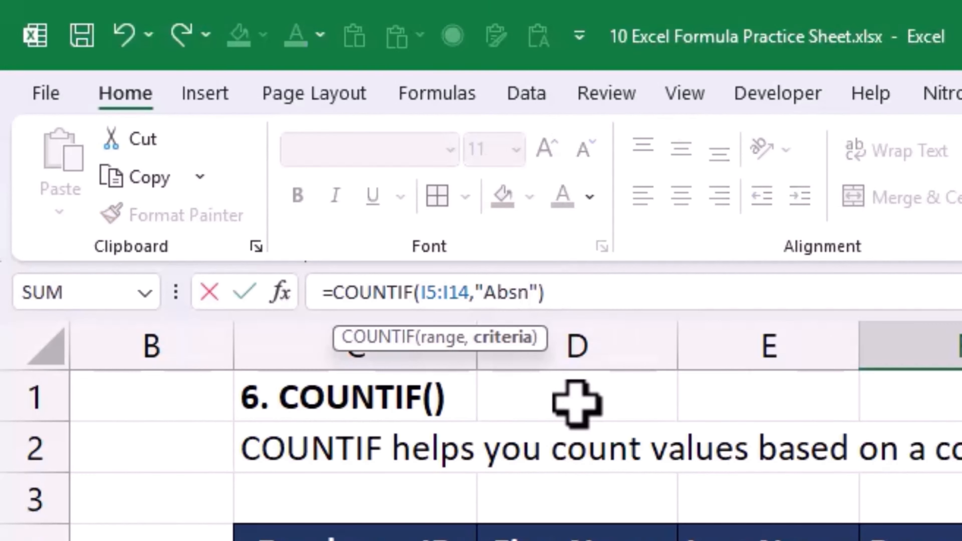
key(BackSpace)
text(ent)
key(Return)
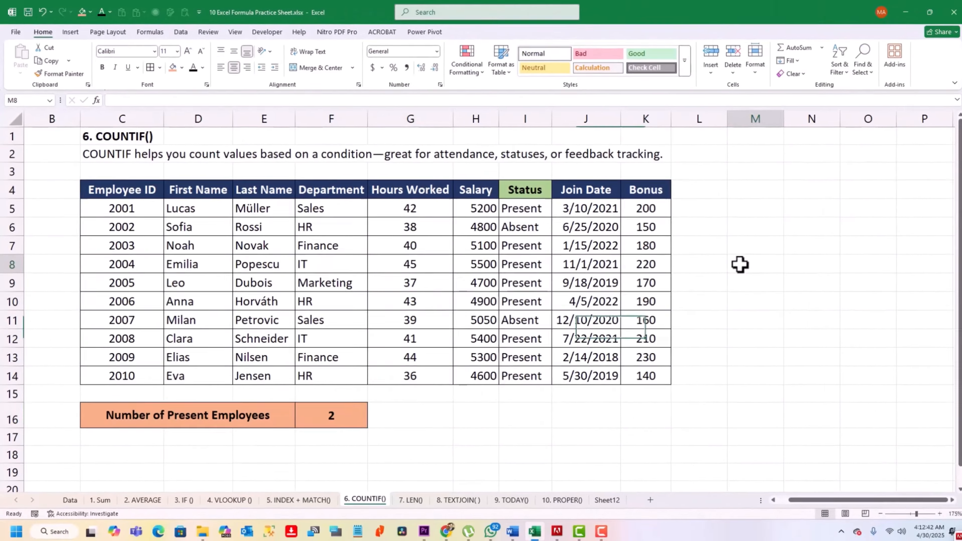
click(737, 263)
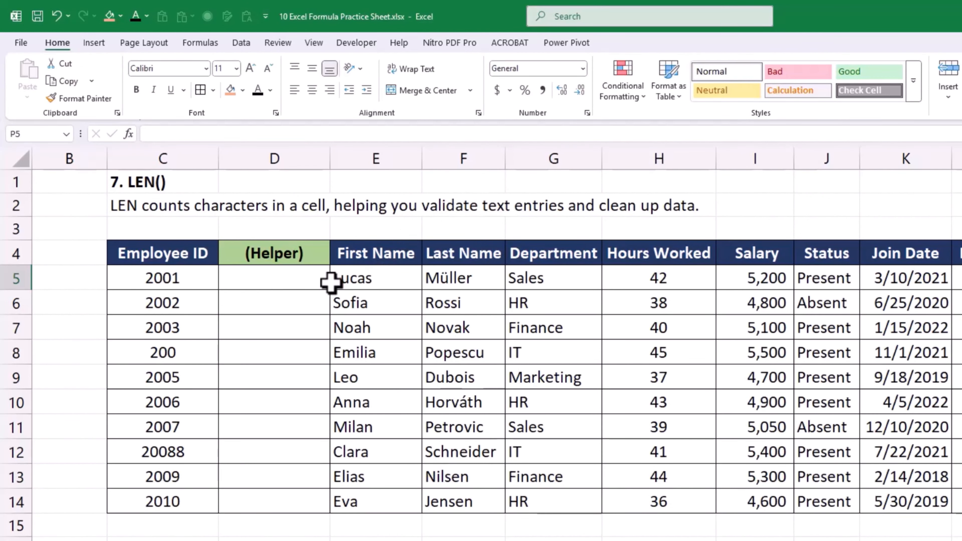
Step: On the 7. LEN() sheet, enter =LEN(C5) in the Helper cell D5 and reselect that cell
click(318, 282)
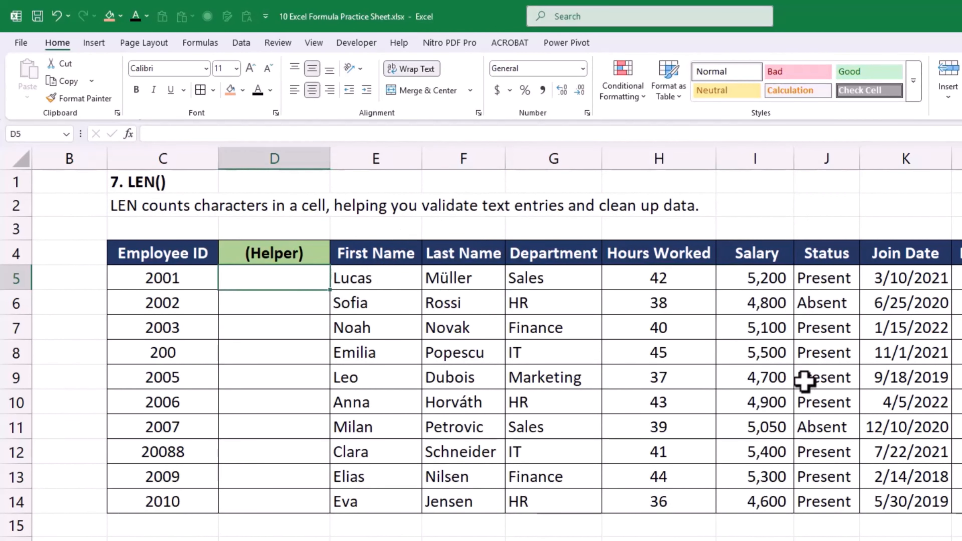
text(=)
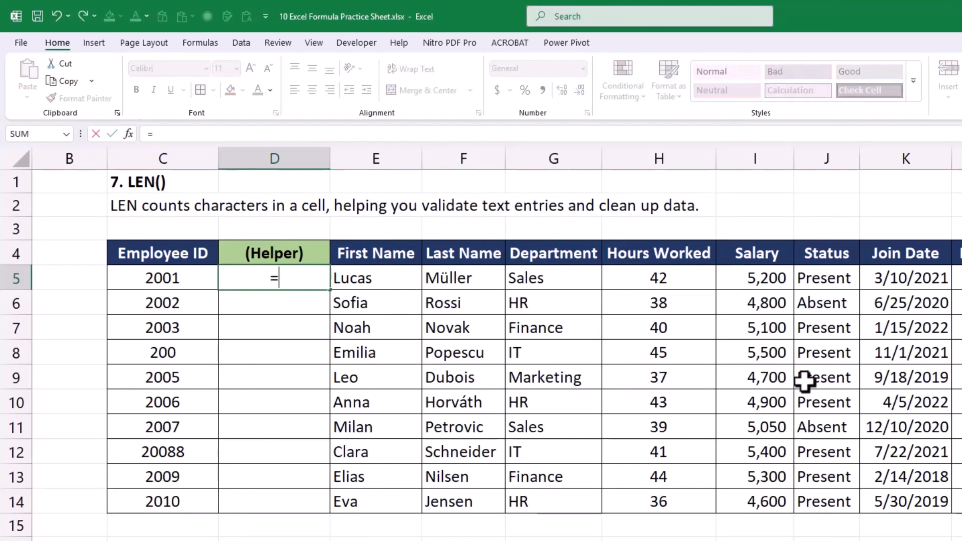
text(leg)
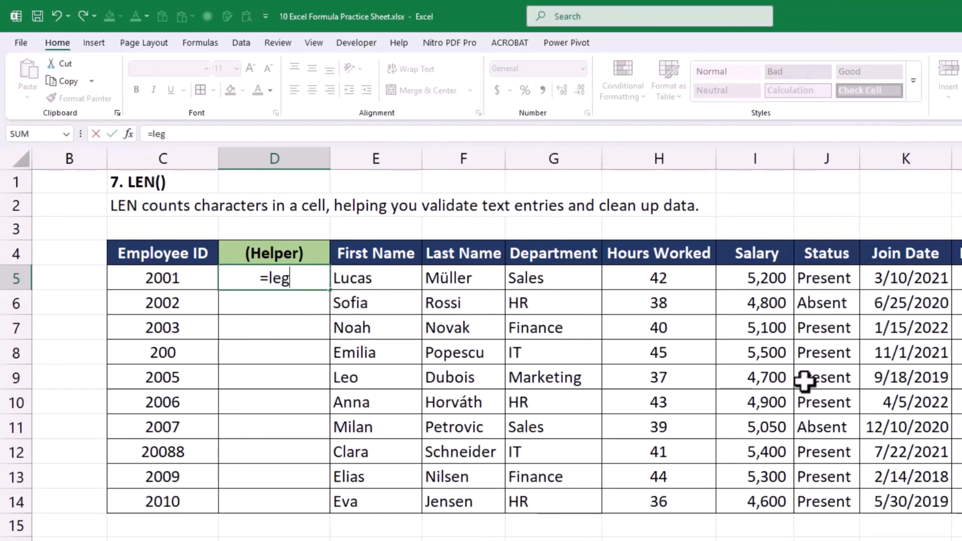
key(BackSpace)
text(n)
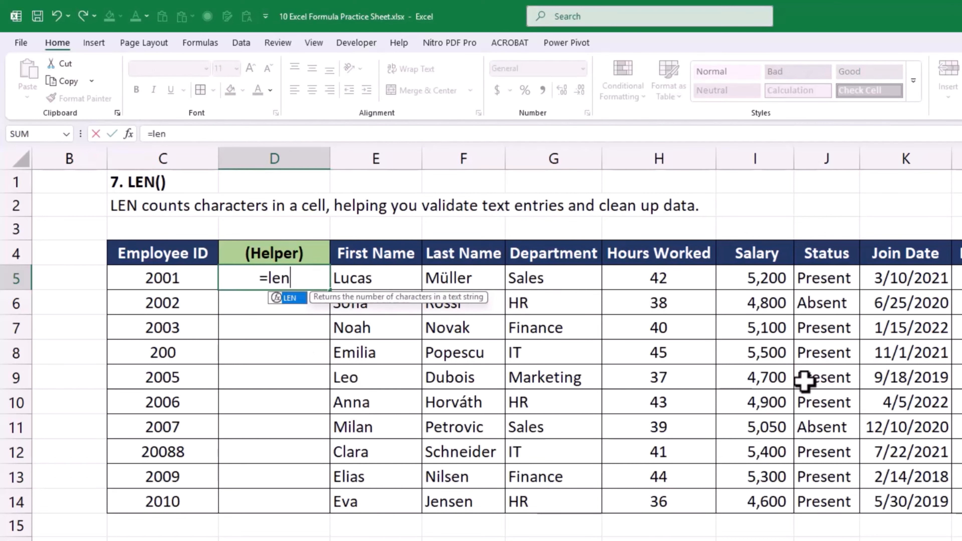
text(()
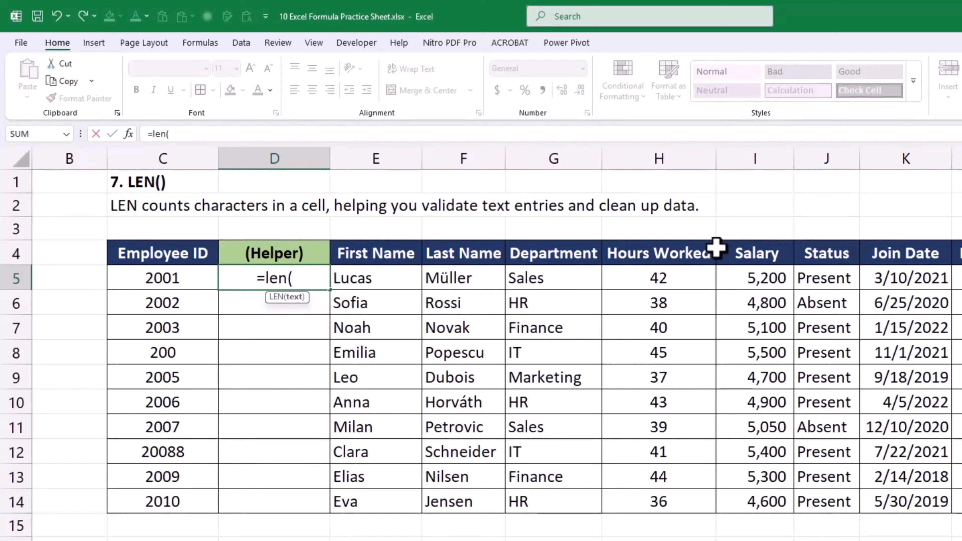
click(179, 283)
text())
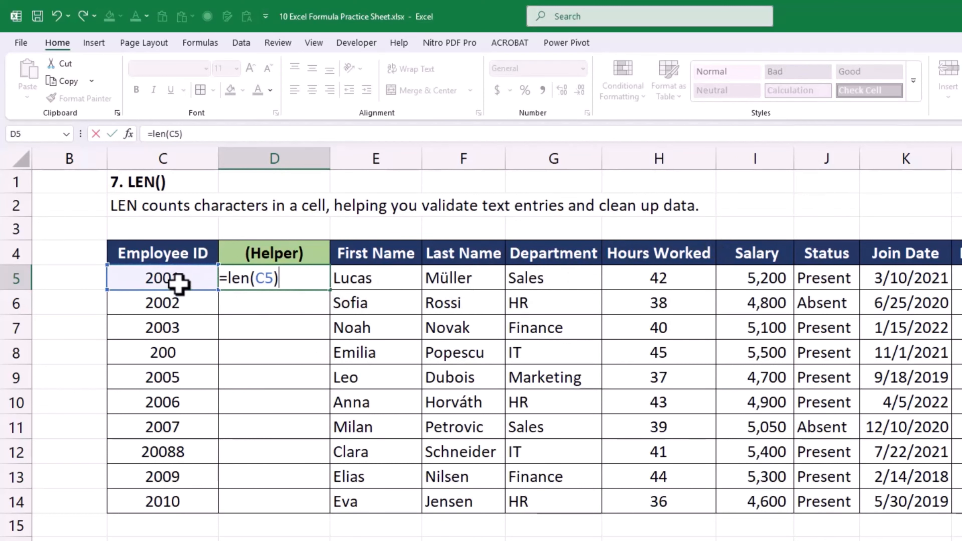
key(Tab)
click(282, 276)
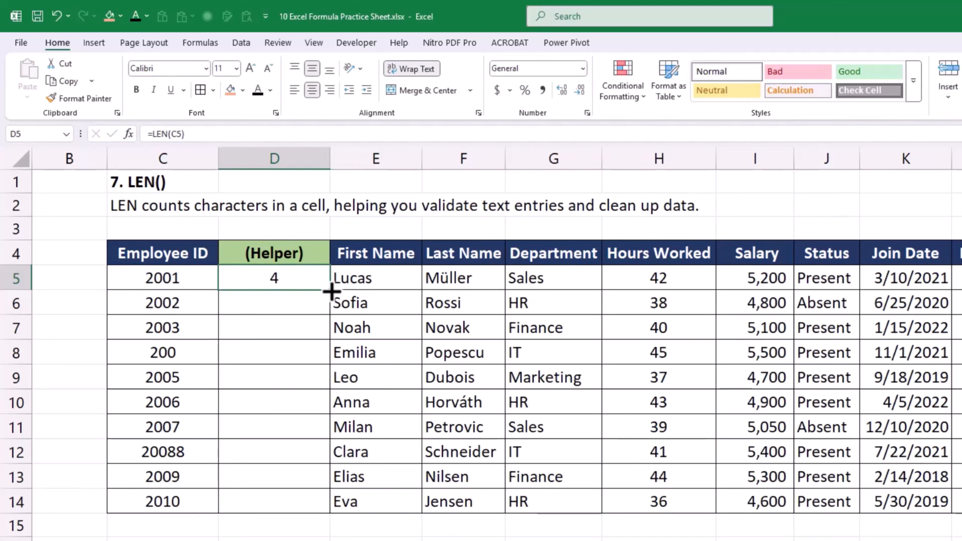
Step: Fill the LEN formula from Helper cell D5 down through D14
double_click(331, 291)
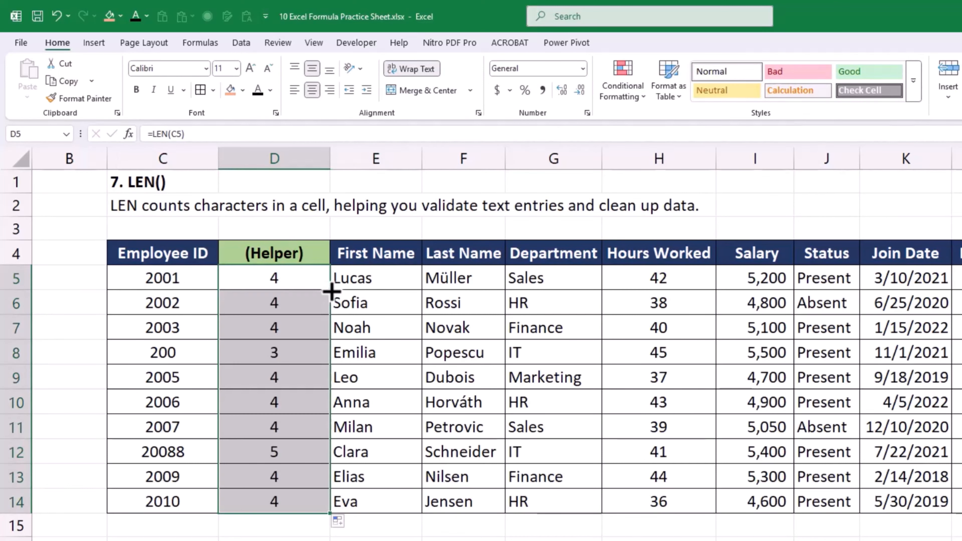
click(961, 352)
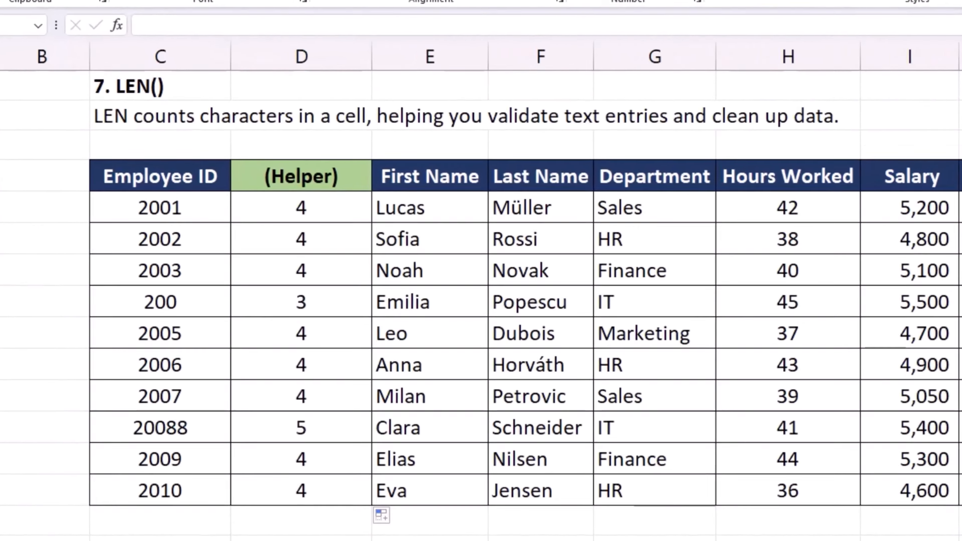
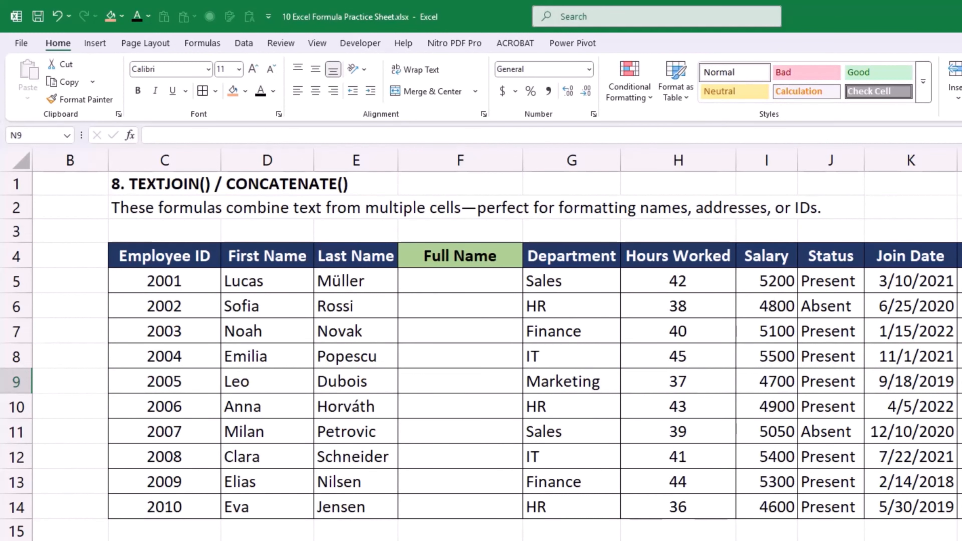
Step: On the 8. TEXTJOIN( ) sheet, widen the Full Name column F
click(454, 379)
click(447, 285)
drag(523, 156, 566, 157)
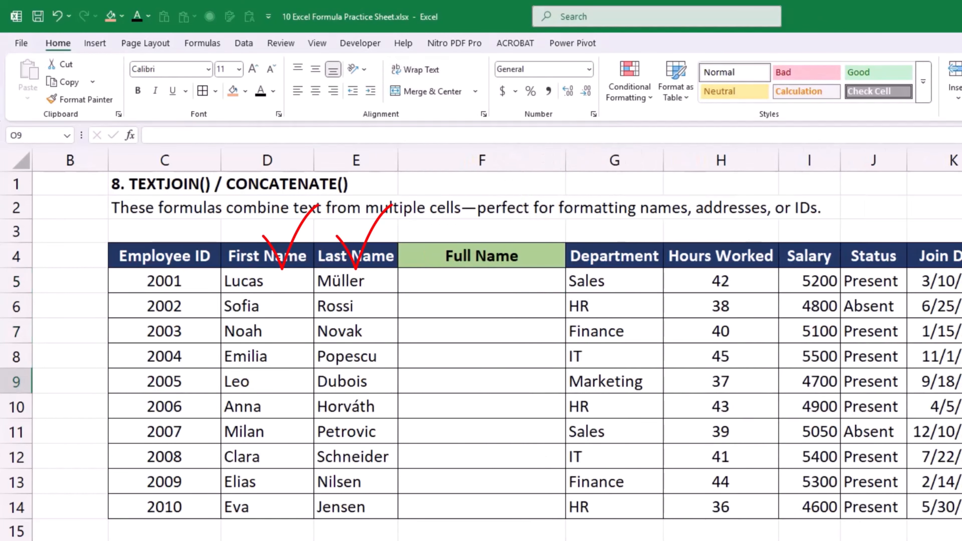
key(Left)
key(Down)
key(Down)
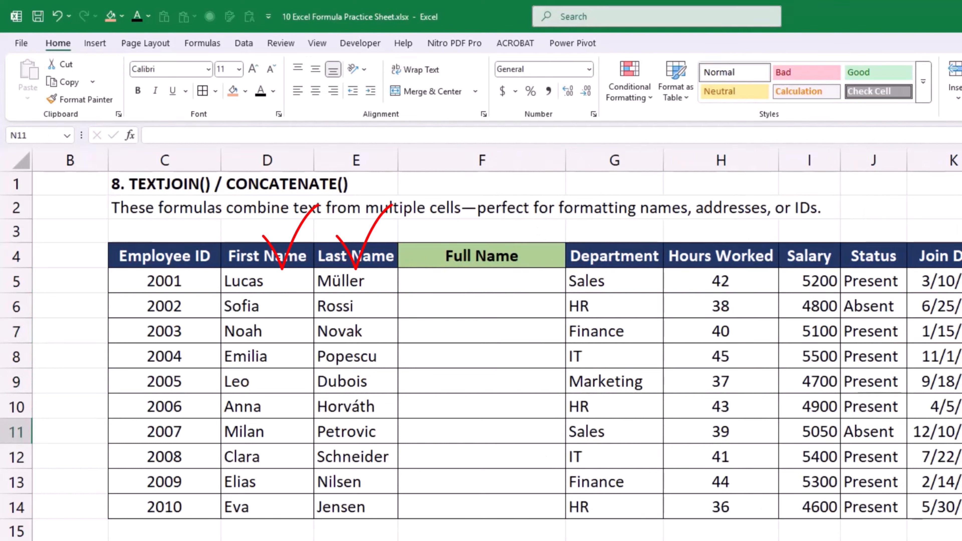
Step: Begin a TEXTJOIN formula in Full Name cell F5 with "" as the delimiter and TRUE for ignoring empty cells
click(550, 284)
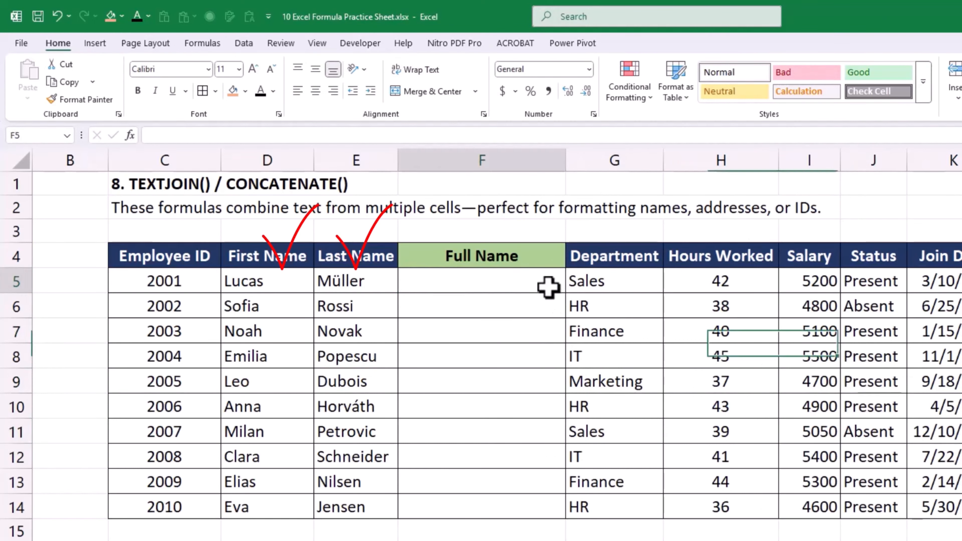
text(=)
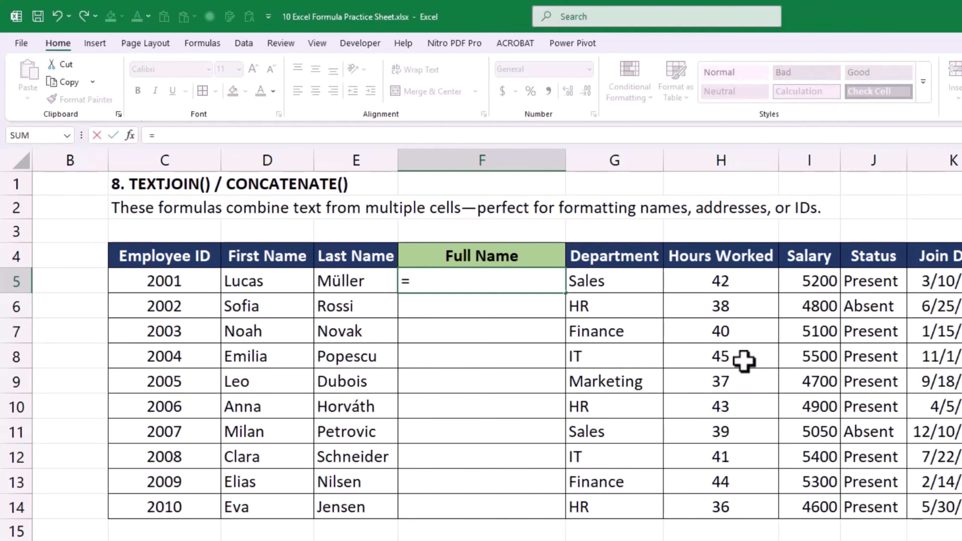
text(text)
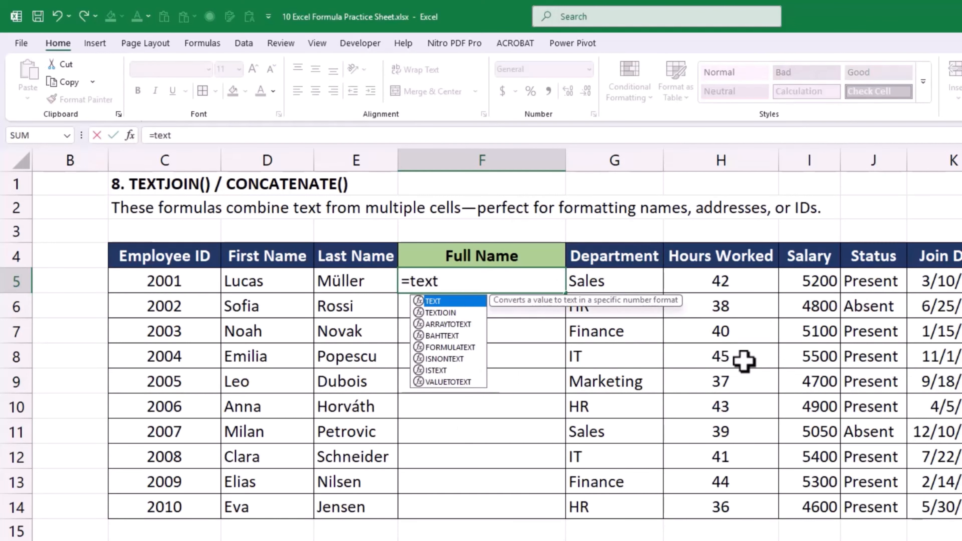
double_click(442, 313)
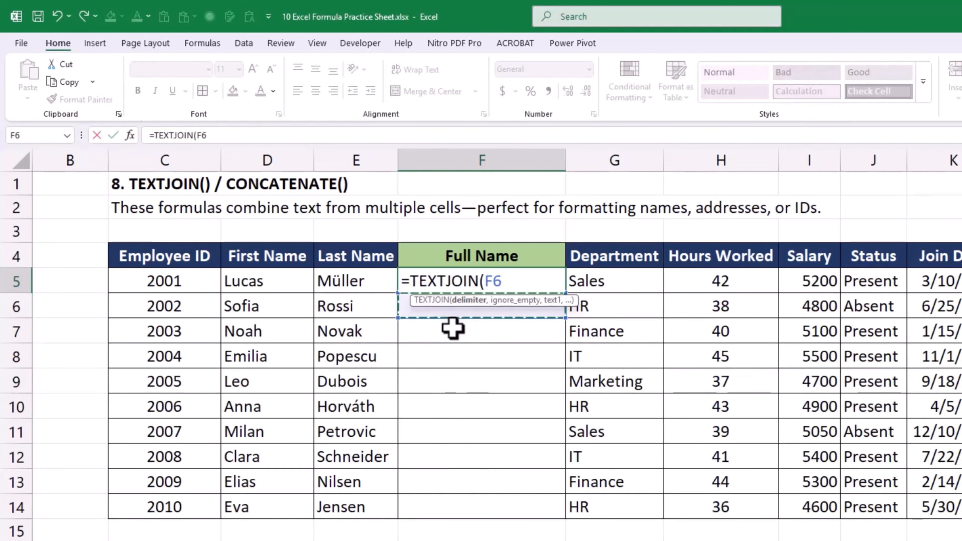
key(BackSpace)
key(BackSpace)
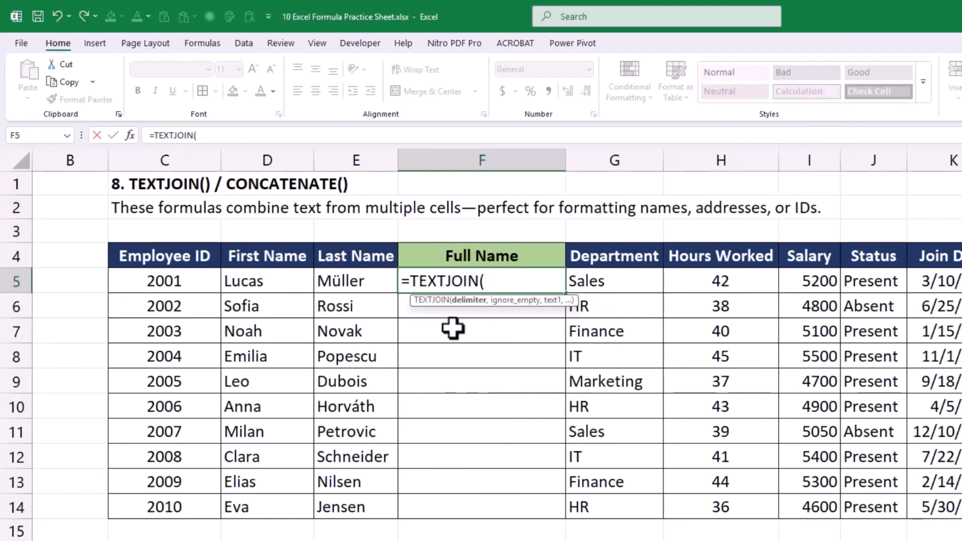
text("",)
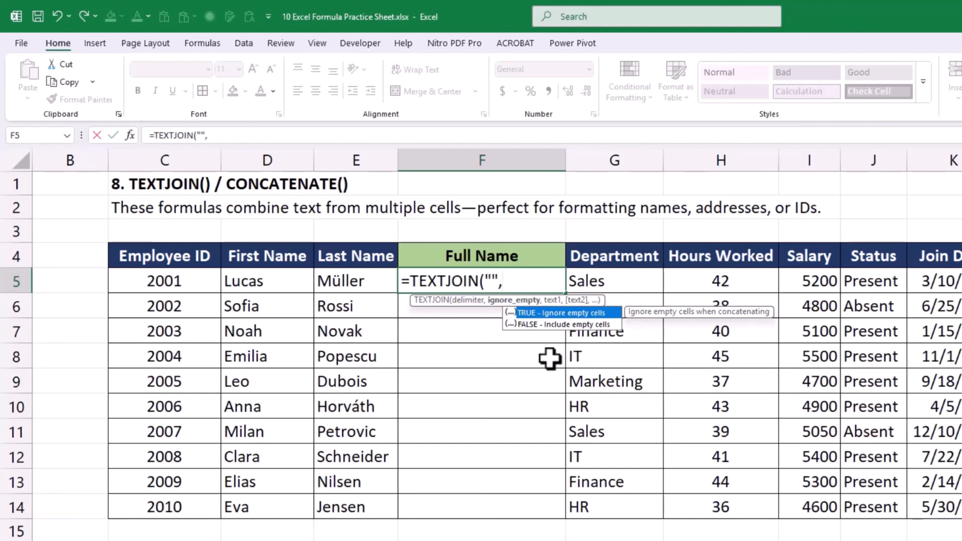
double_click(557, 313)
text(,)
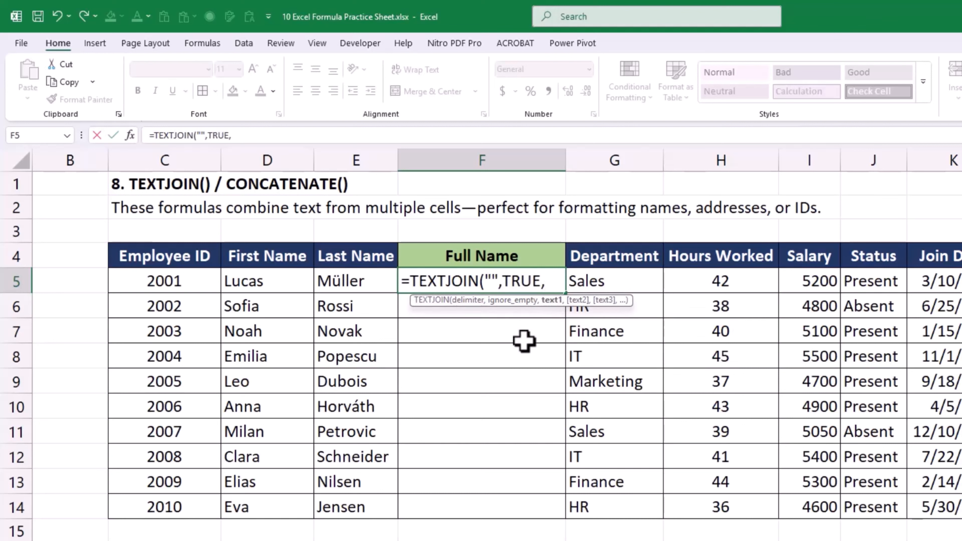
Step: Complete the TEXTJOIN formula in F5 with the first name D5 and last name E5, and enter it
click(271, 280)
text(,)
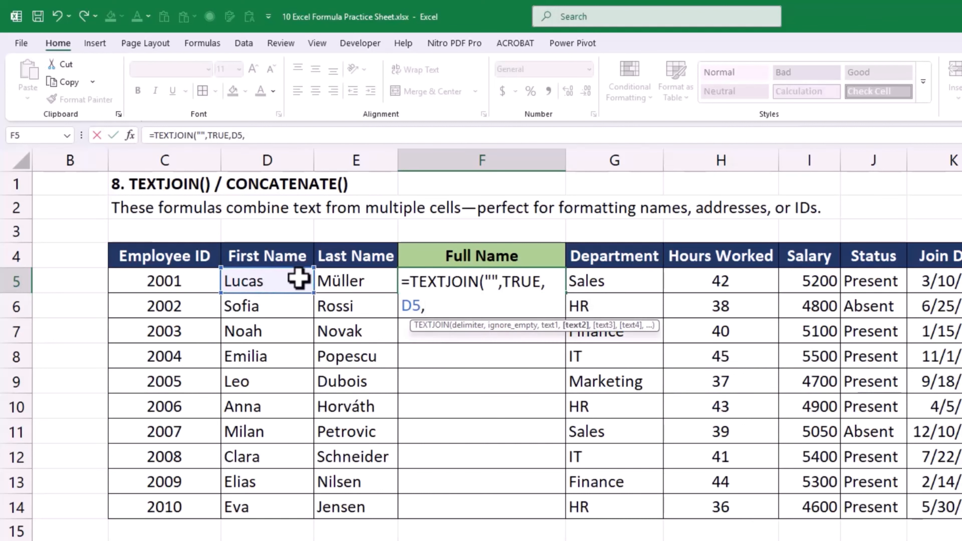
click(326, 280)
text())
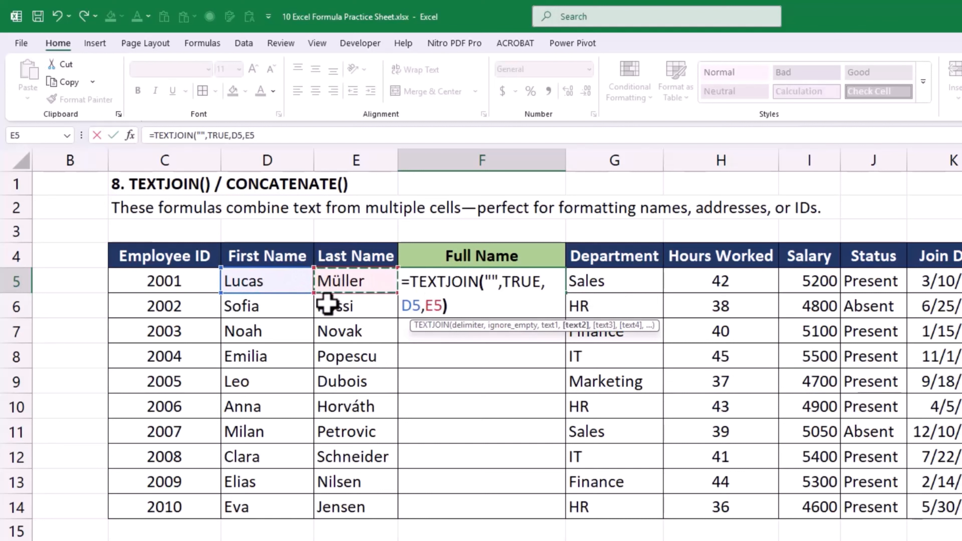
key(Tab)
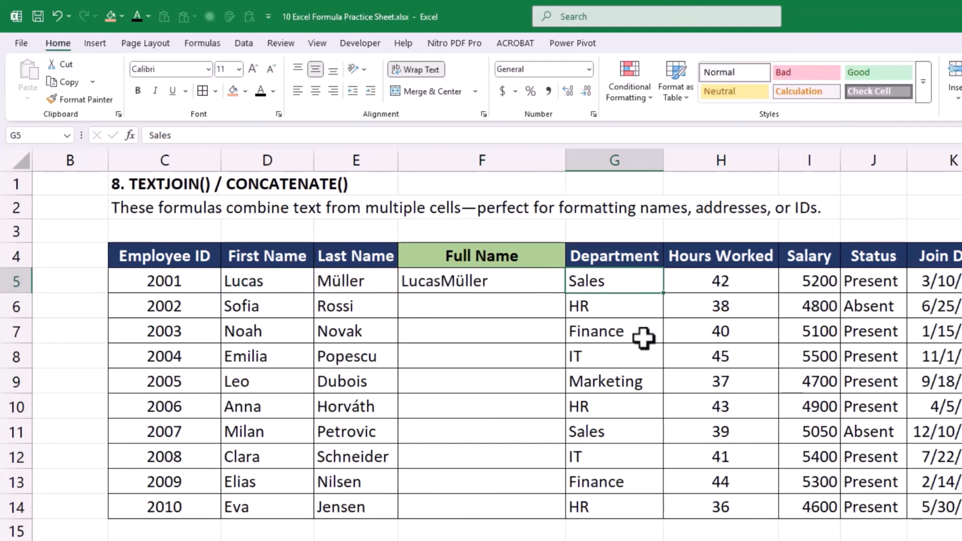
Step: Change the delimiter of the TEXTJOIN formula in F5 to a space, " "
click(507, 286)
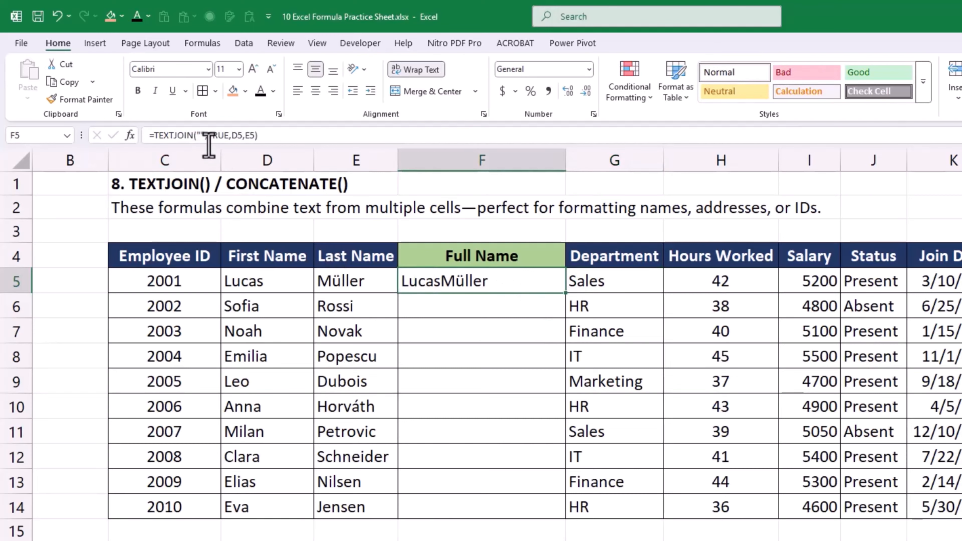
click(199, 135)
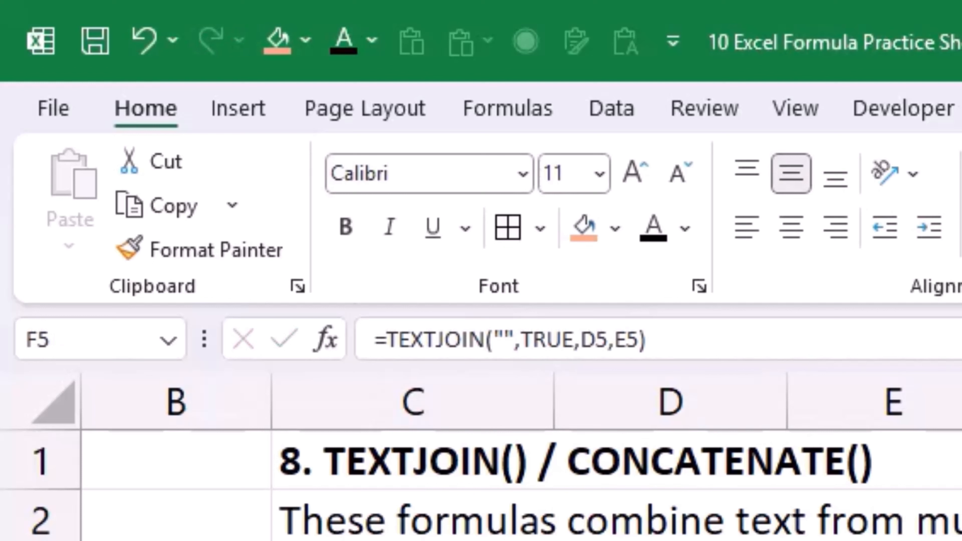
click(488, 341)
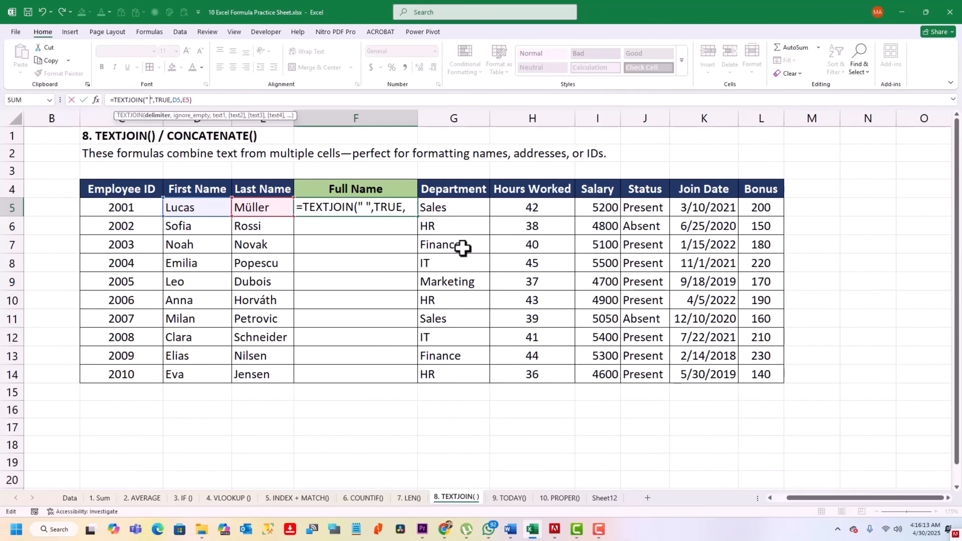
key(Tab)
Step: Fill the TEXTJOIN formula from F5 down through F14, then deselect the range
click(402, 216)
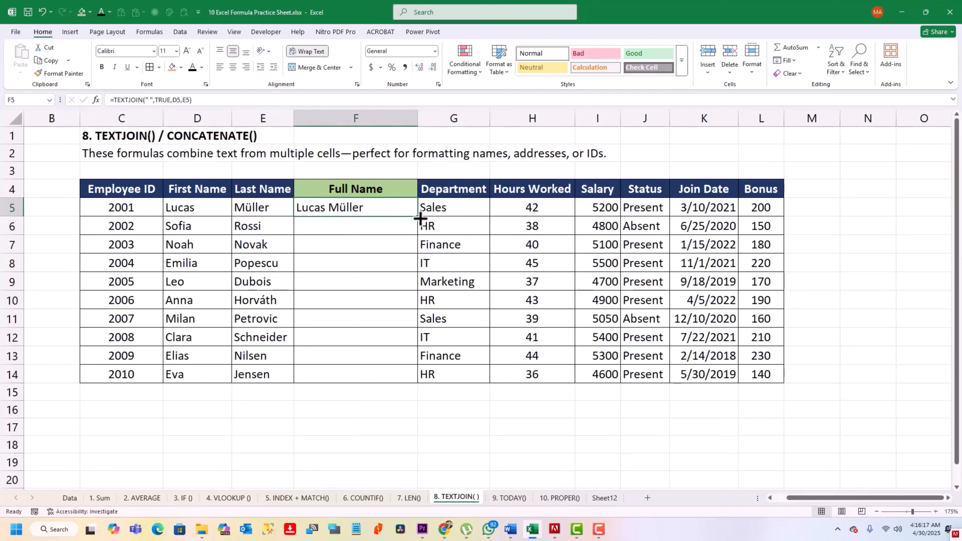
drag(419, 217, 417, 382)
click(834, 242)
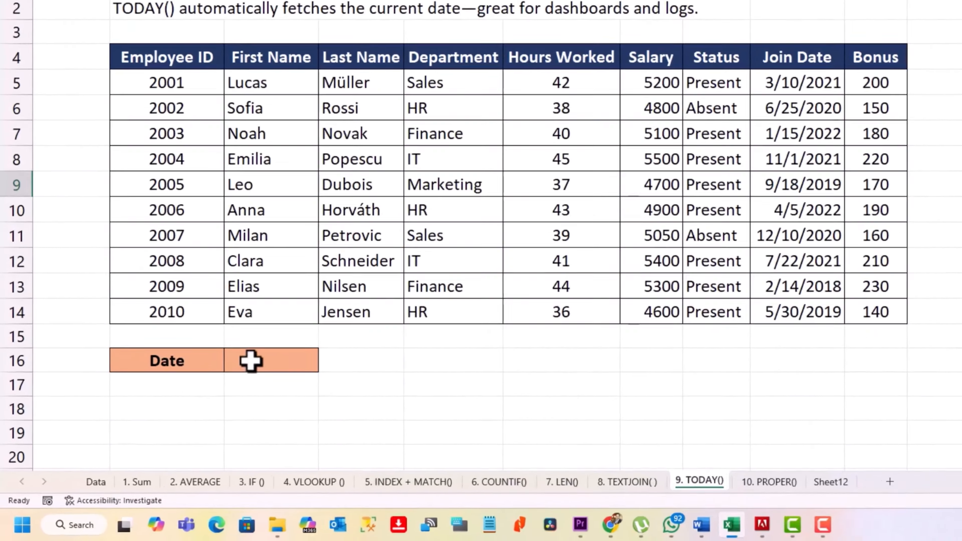
Step: On the 9. TODAY() sheet, enter =TODAY() in the Date cell D16
click(251, 361)
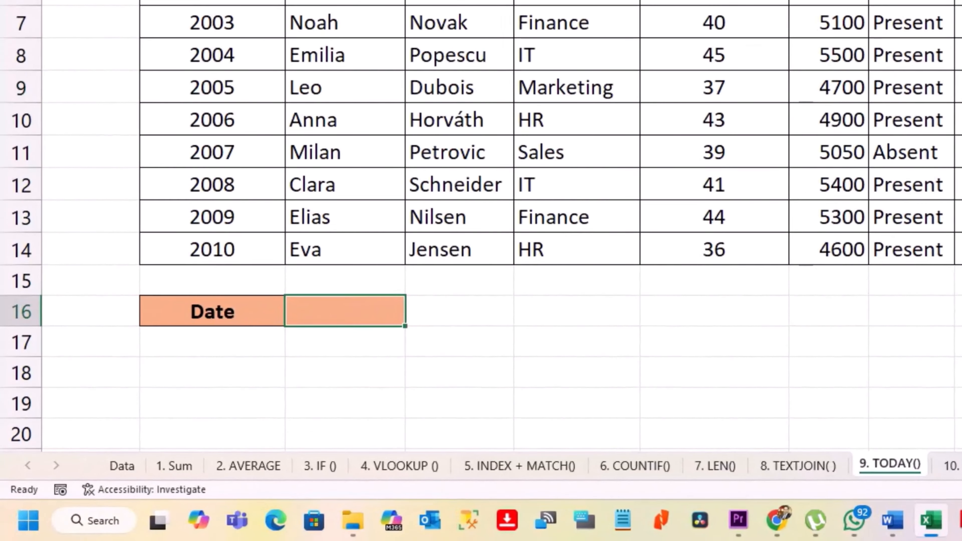
text(=today)
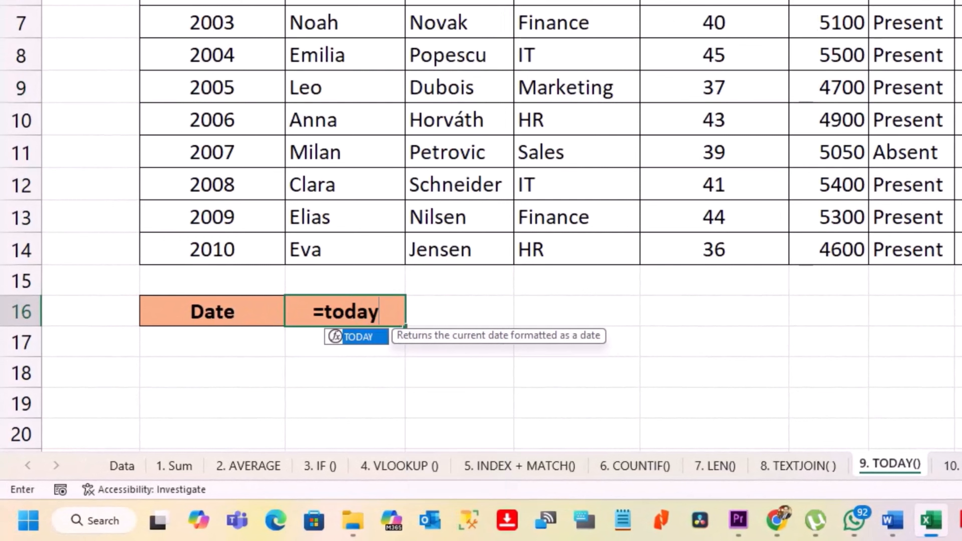
text(())
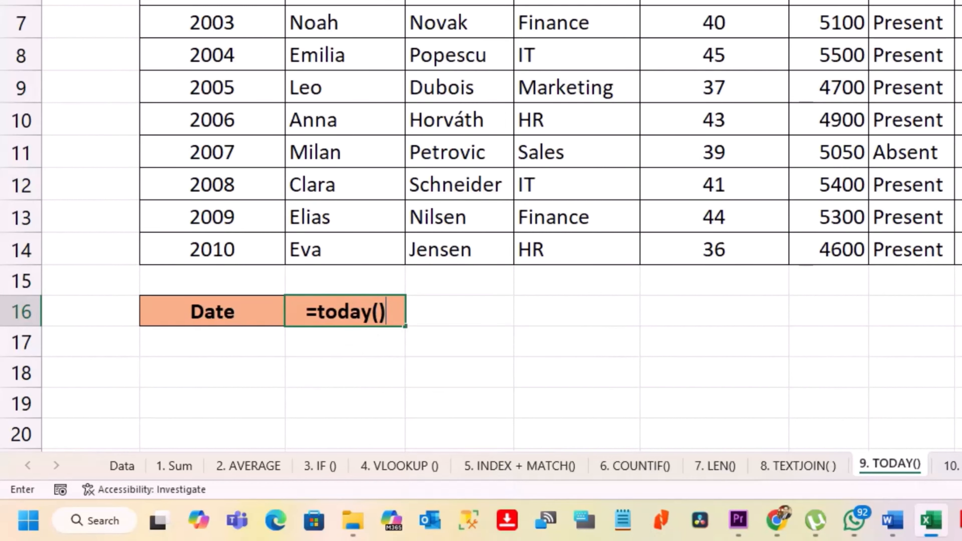
key(Tab)
click(961, 120)
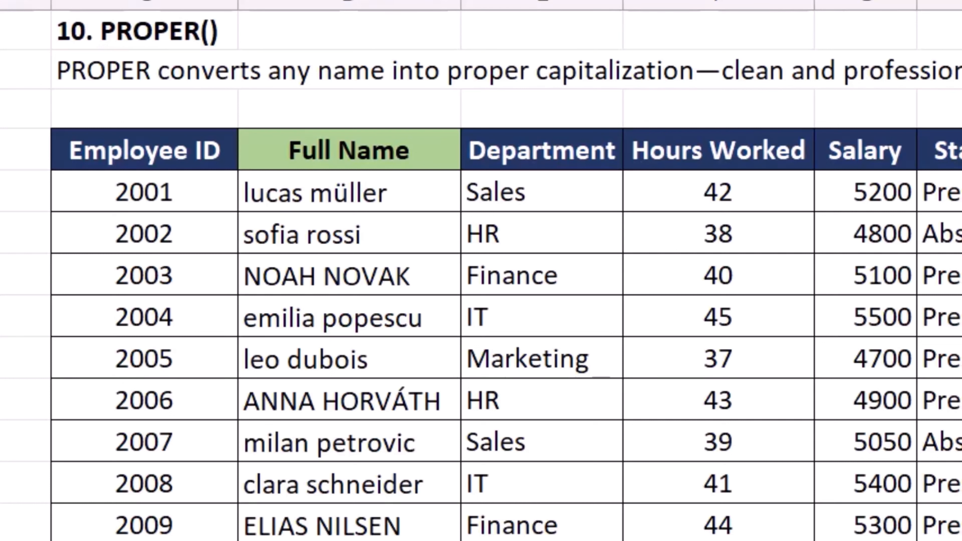
Step: On the 10. PROPER() sheet, insert a blank column between Full Name and Department
click(542, 4)
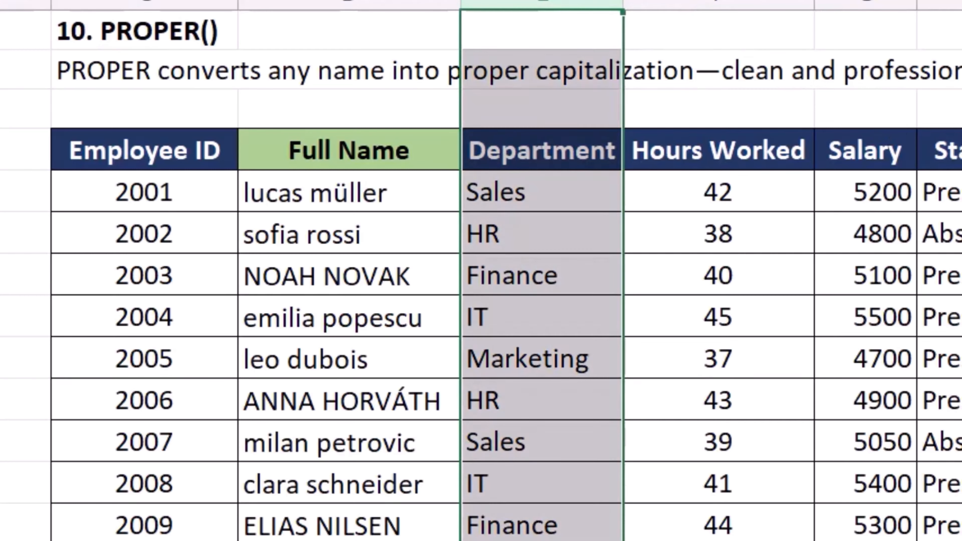
key(ctrl+shift+plus)
click(621, 303)
Step: Enter =PROPER(D5) in cell E5 of the new blank column
click(579, 203)
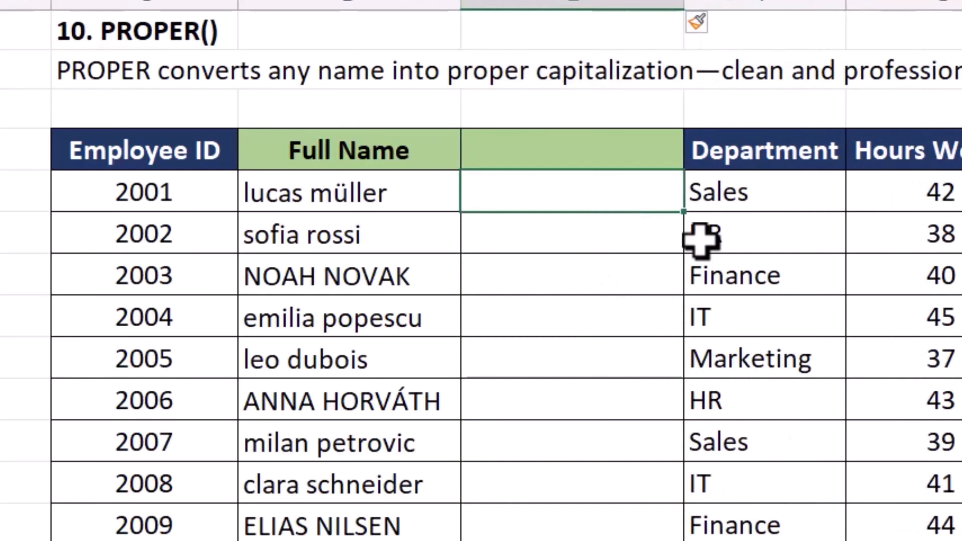
text(=)
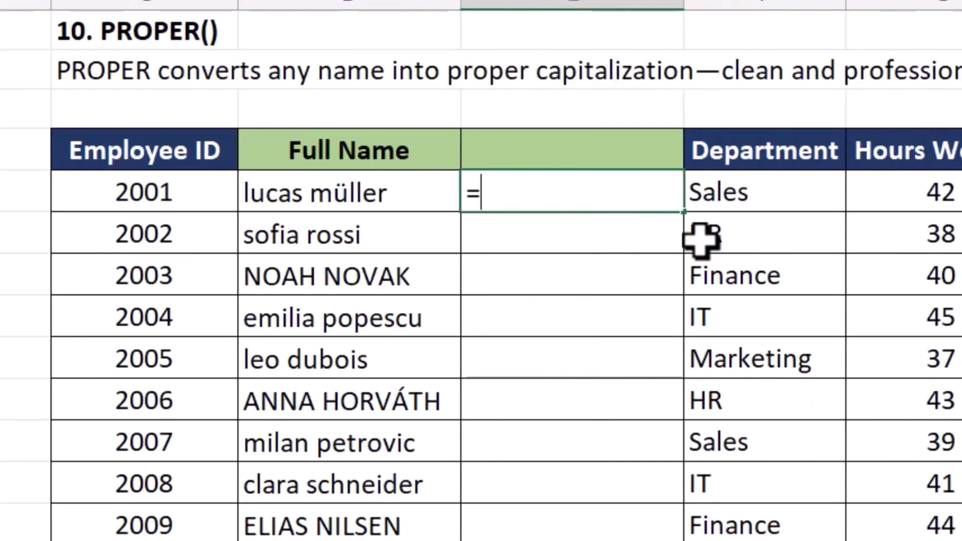
text(pro)
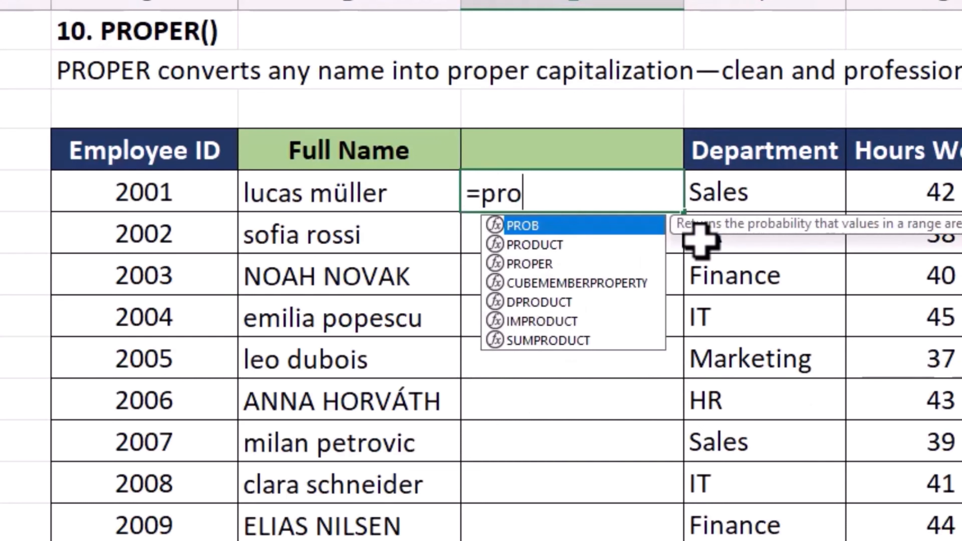
double_click(530, 263)
click(390, 202)
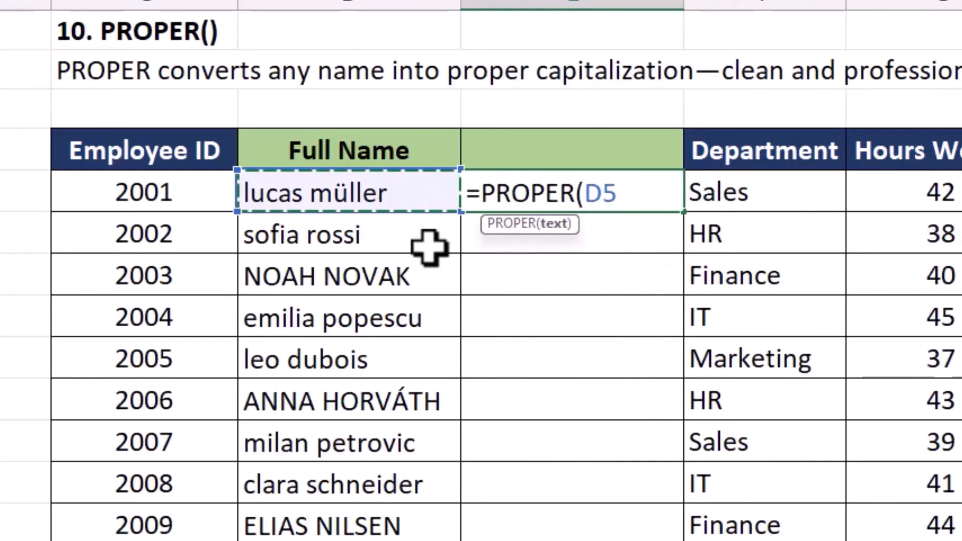
text())
key(Tab)
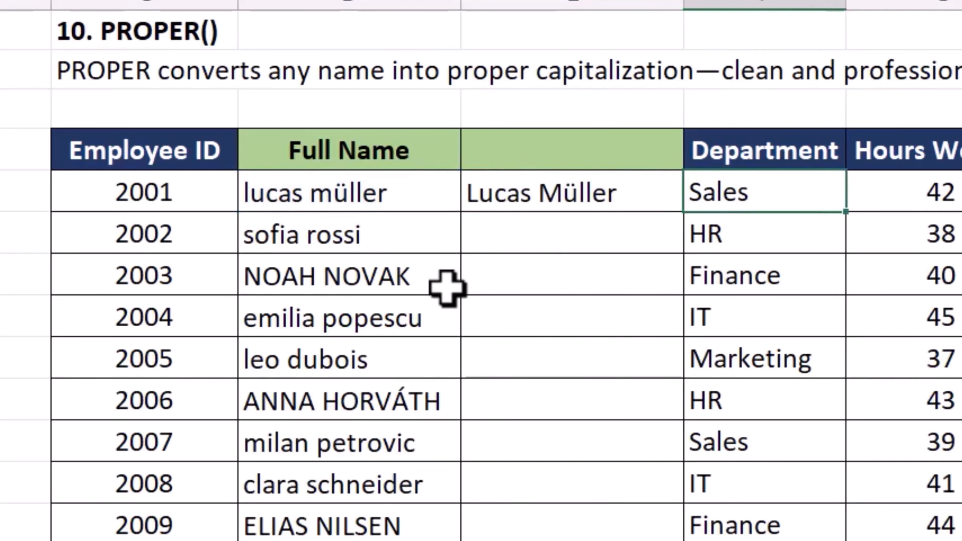
Step: Fill the PROPER formula from E5 down through E14 and deselect the range
click(654, 188)
drag(685, 213, 466, 451)
click(827, 238)
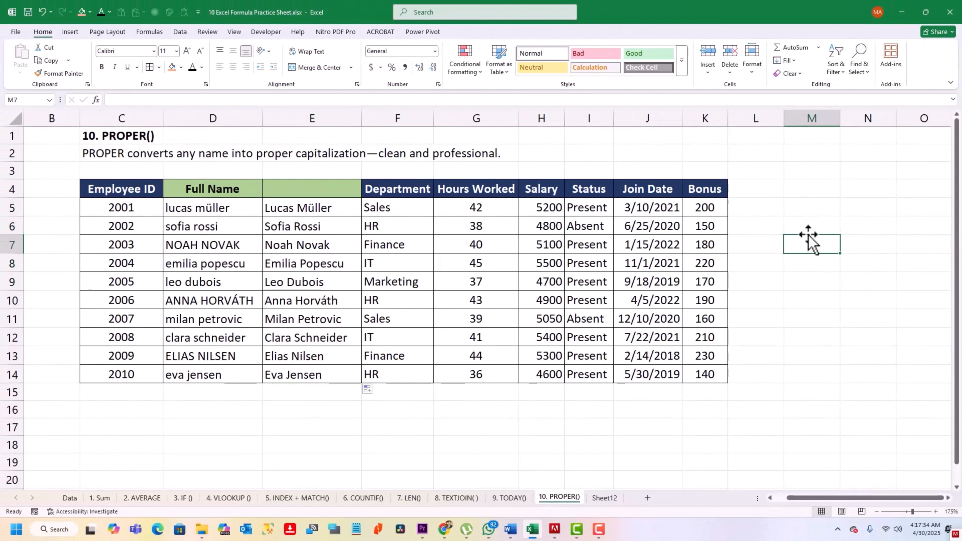
Step: Copy the PROPER results in E5:E14 and paste them as values over the Full Name entries in D5:D14
click(305, 209)
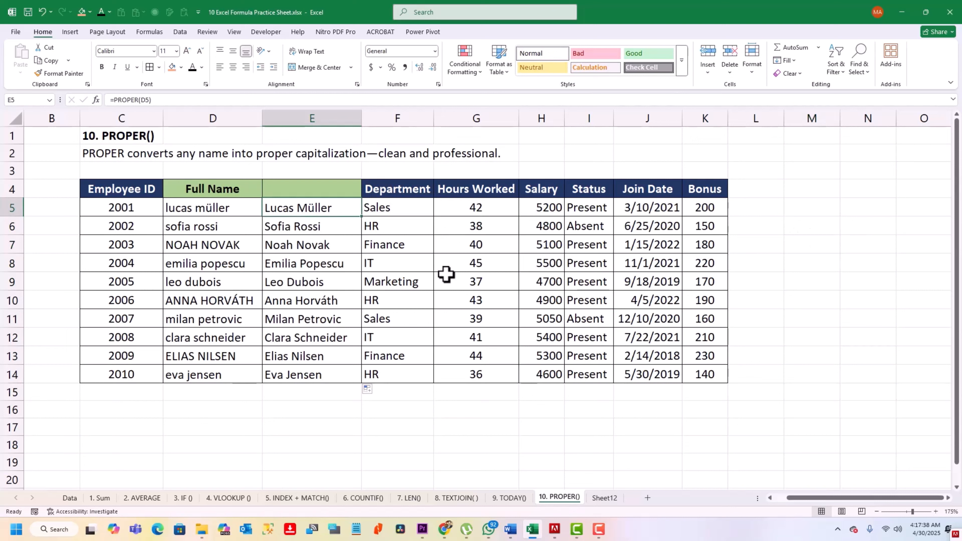
key(shift+Down)
key(shift+Down)
key(shift+Down)
key(shift+Down)
key(shift+Down)
key(shift+Down)
key(shift+Down)
key(shift+Down)
key(shift+Down)
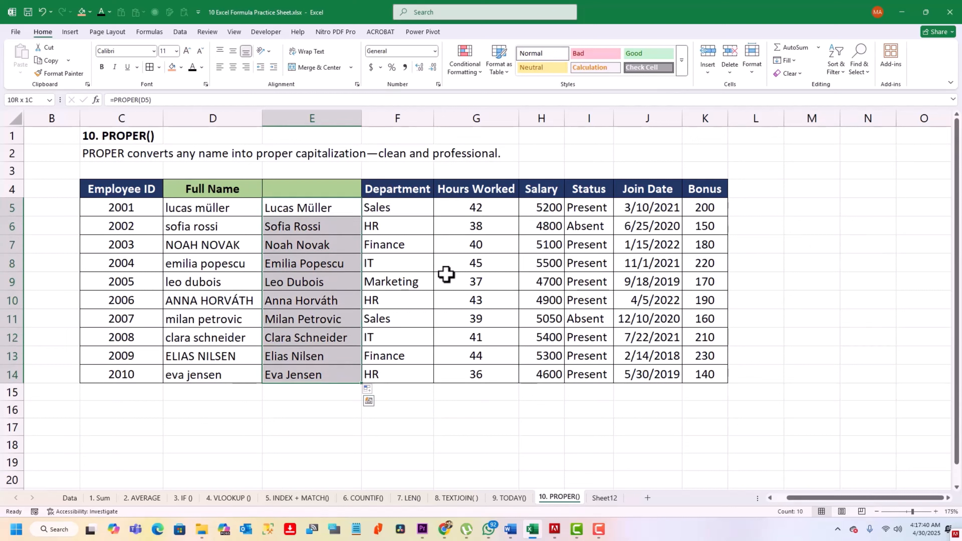
key(ctrl+c)
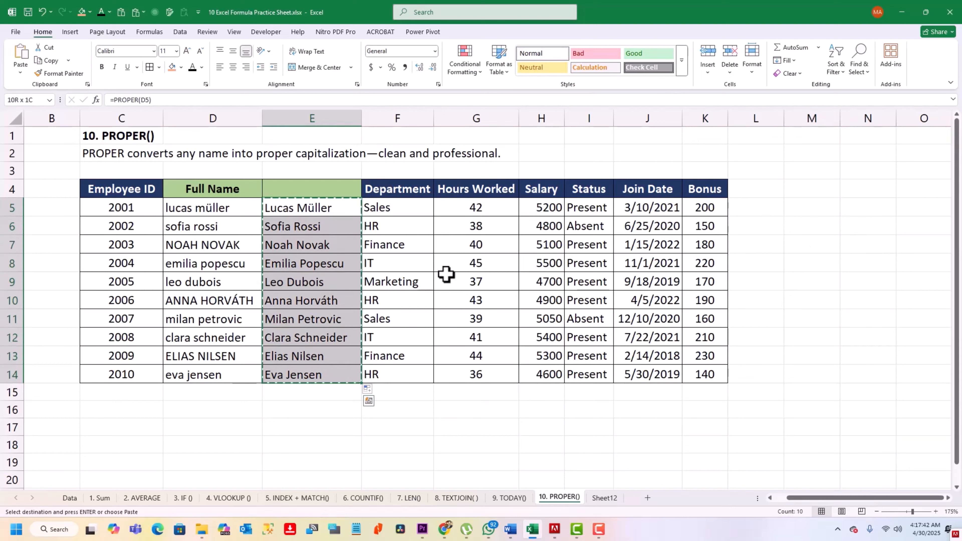
click(242, 210)
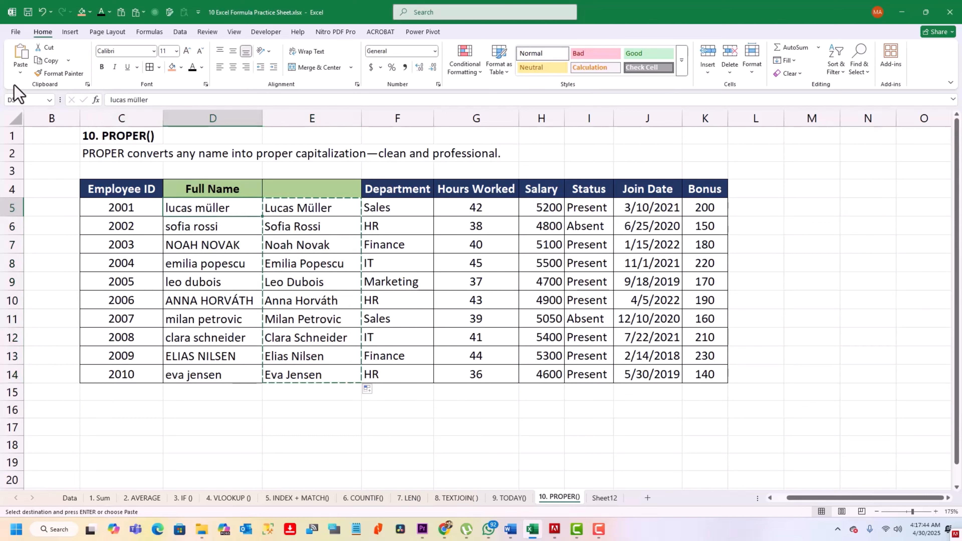
click(20, 72)
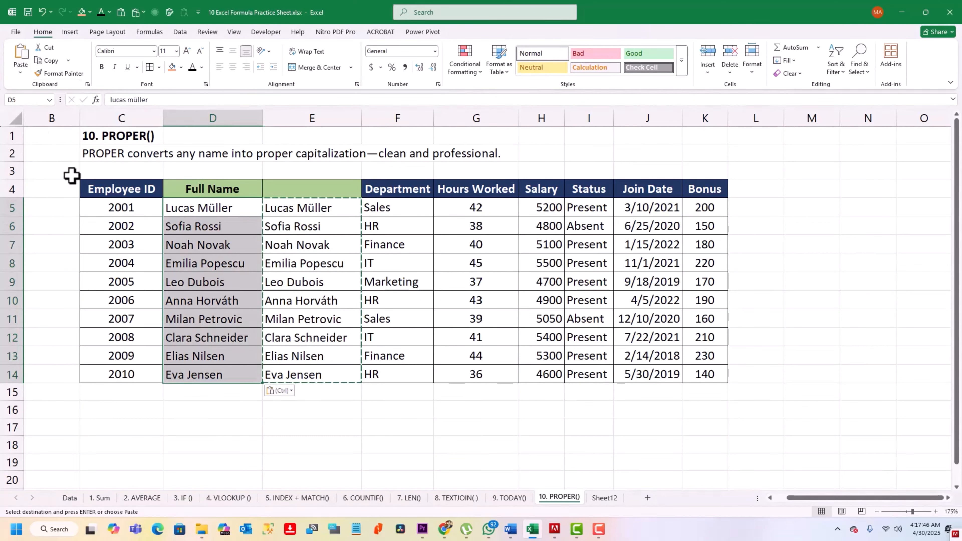
click(20, 147)
click(315, 229)
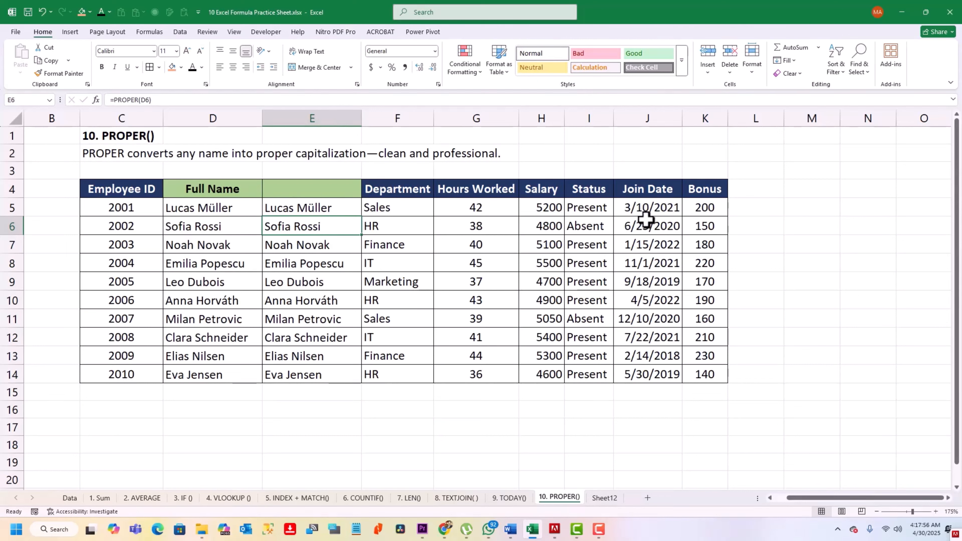
Step: Delete the helper column E containing the PROPER formulas
click(308, 118)
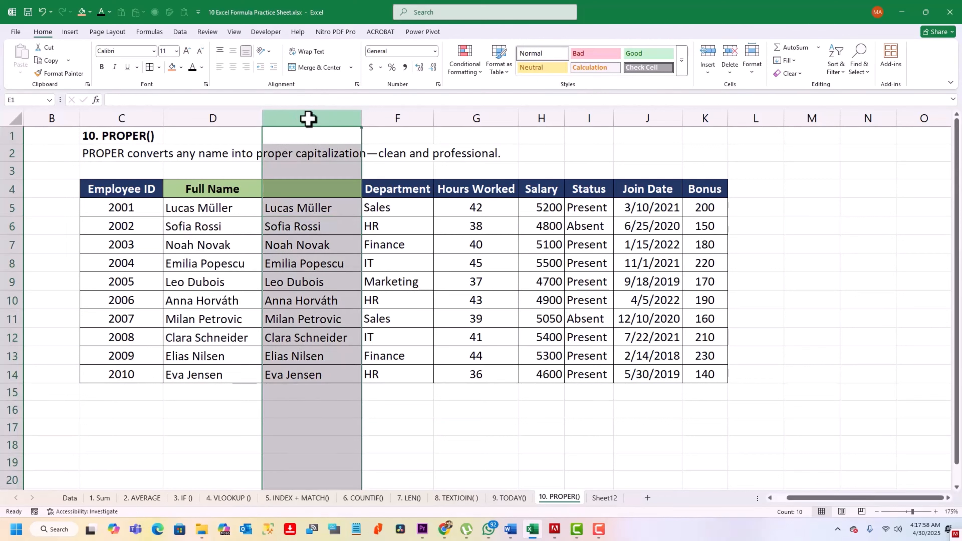
key(ctrl+minus)
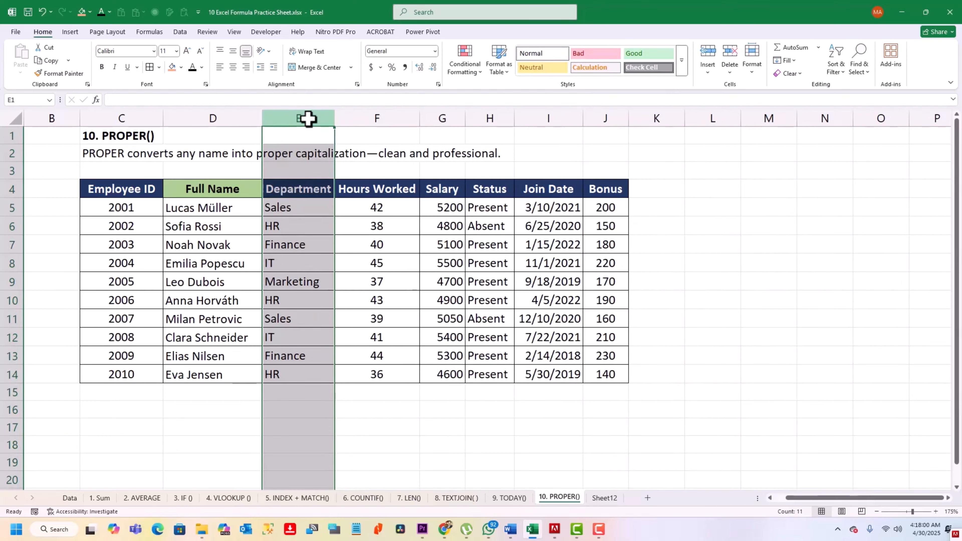
click(813, 215)
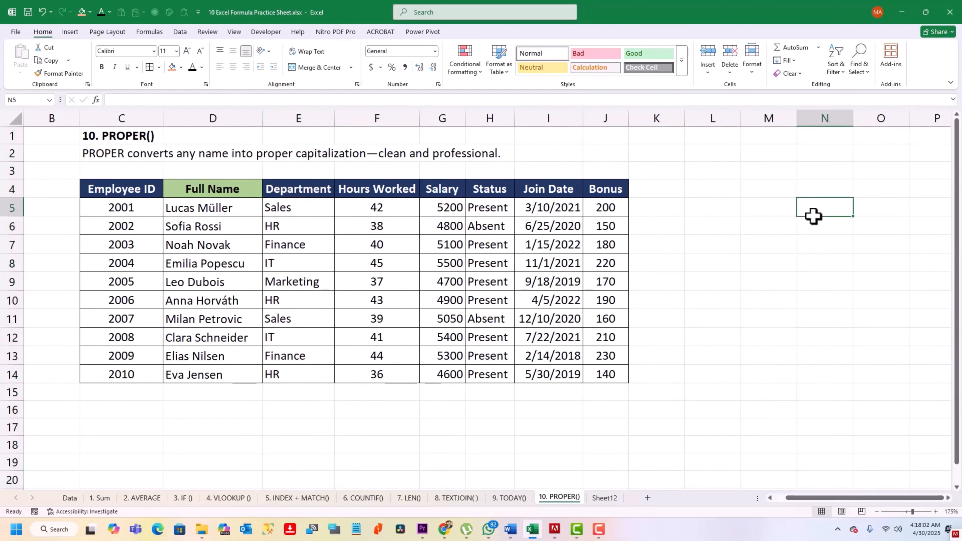